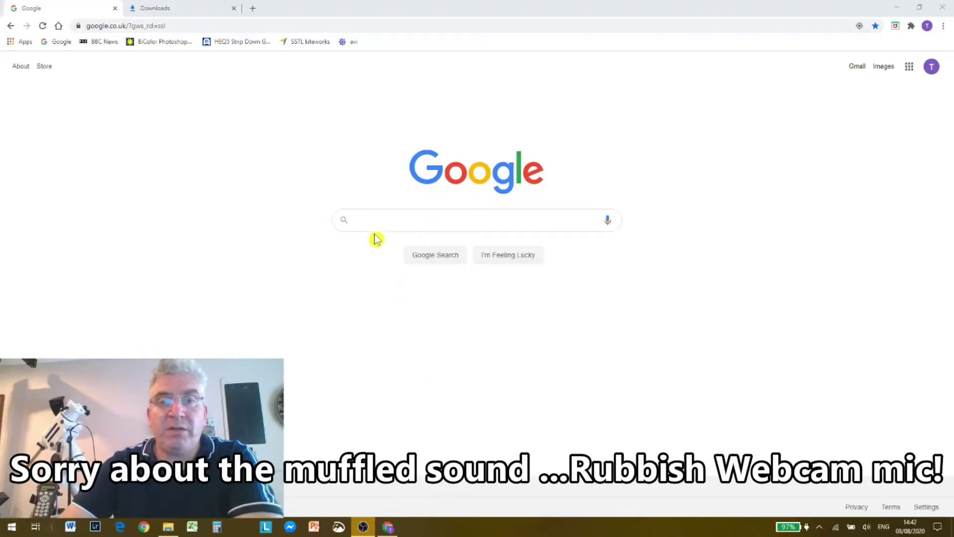
- Search Google for 'ascom platform' and open the ASCOM Standards for Astronomy site
click(376, 217)
text(as)
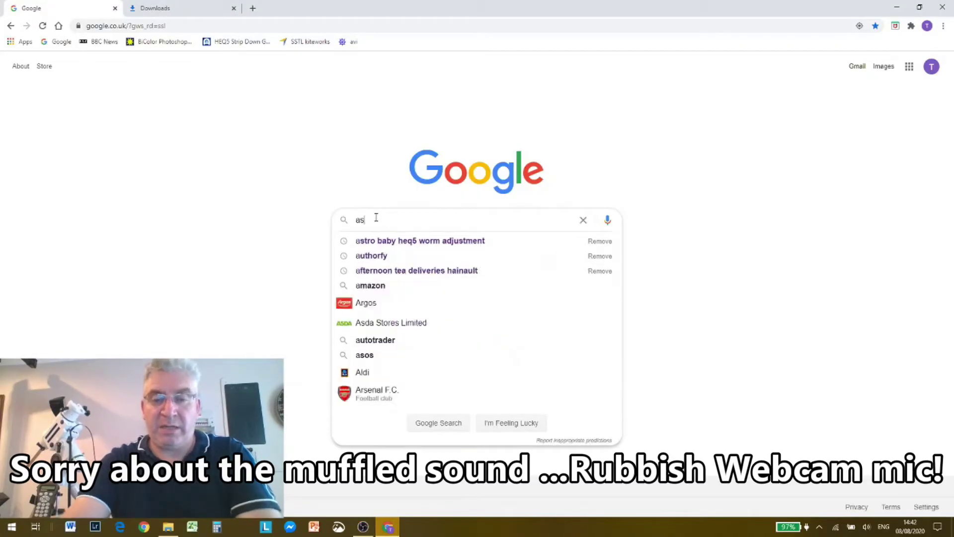
text(com platform)
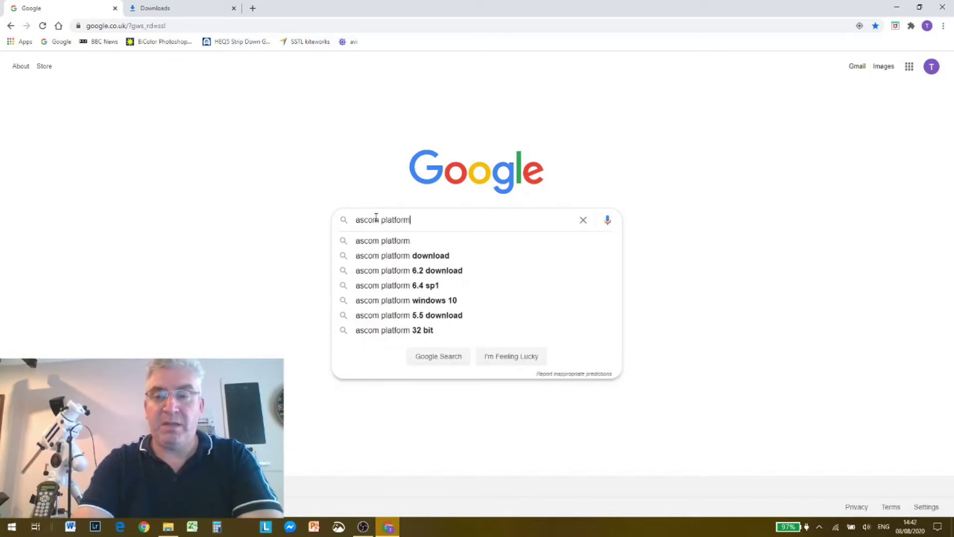
key(Return)
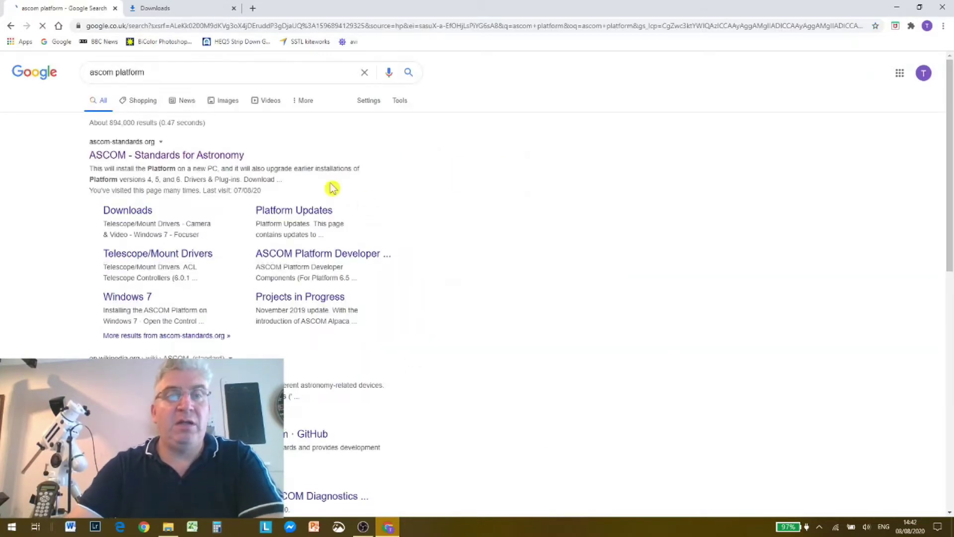
click(141, 157)
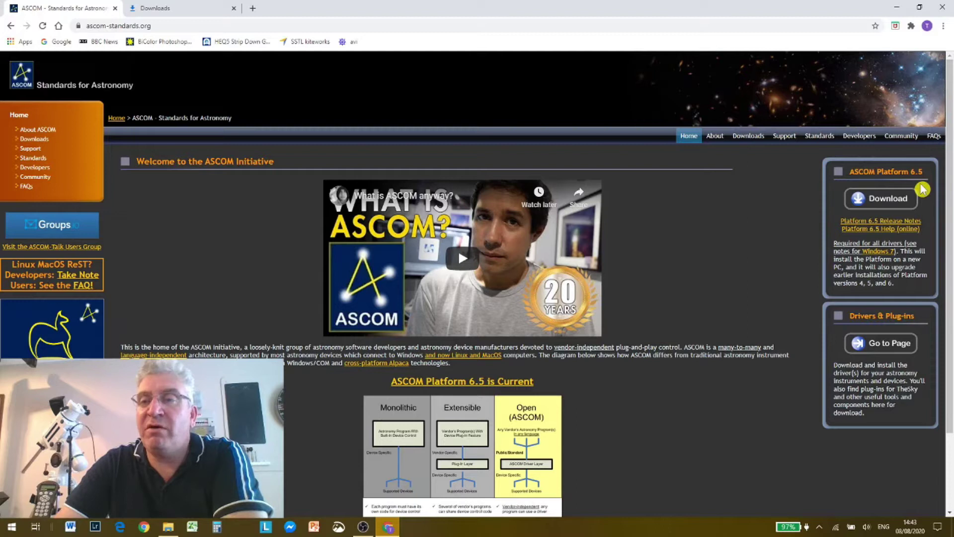
- Download the ASCOM Platform 6.5 installer and run it through to completion
click(882, 201)
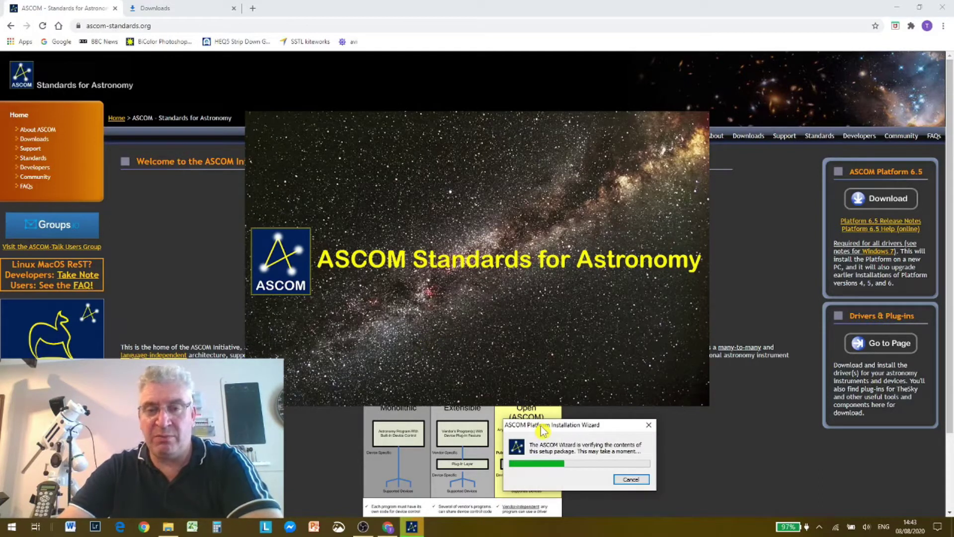
drag(541, 430, 438, 308)
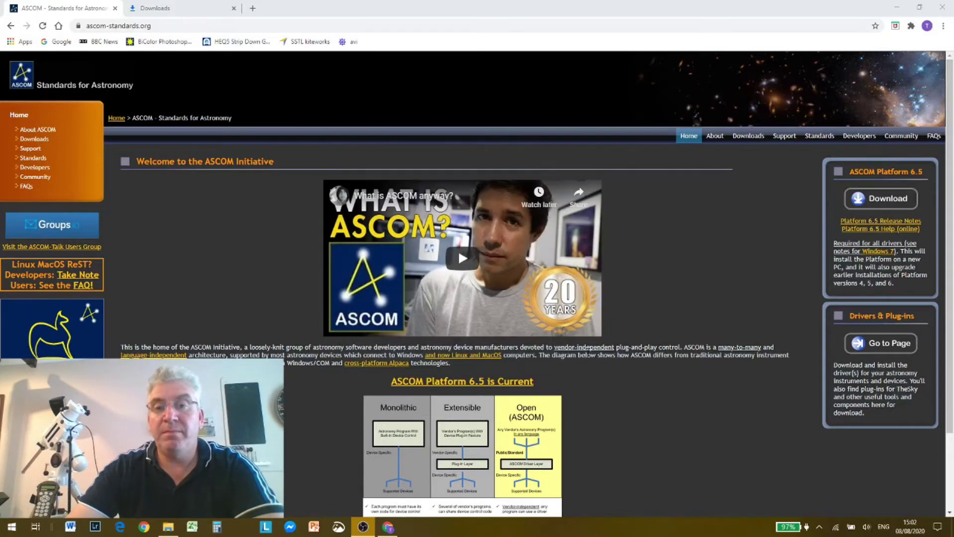
click(587, 355)
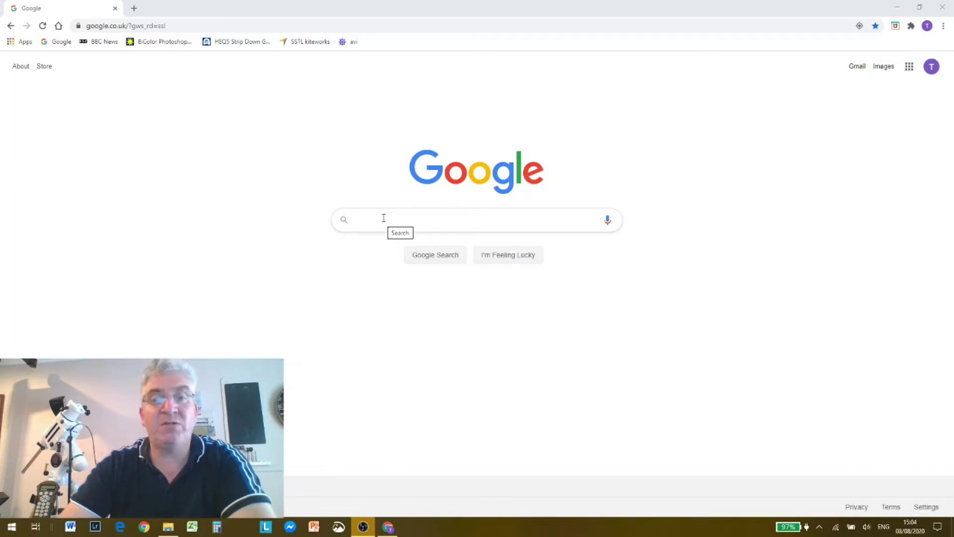
- Search Google for 'EQASCOM' and open the EQMOD project's EQAscom page
click(384, 218)
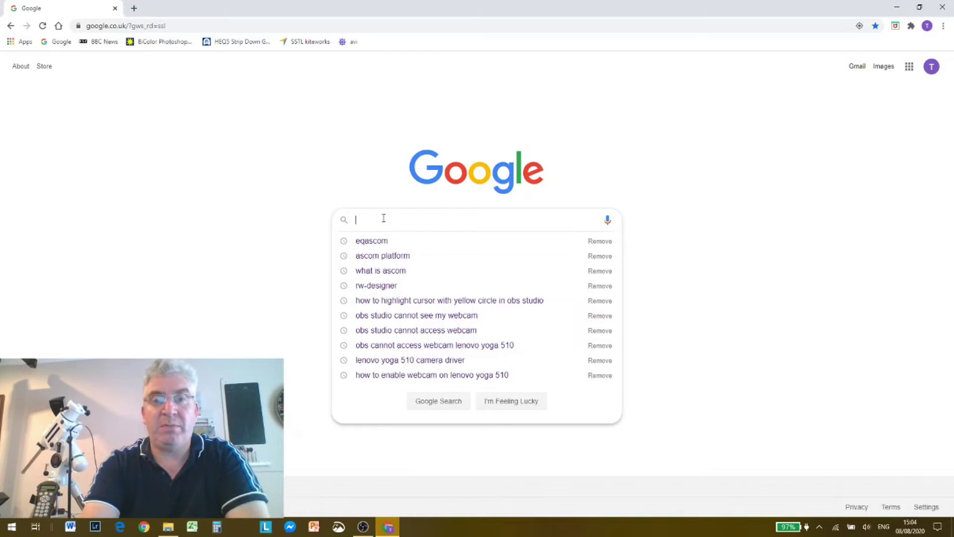
text(EQASCOM)
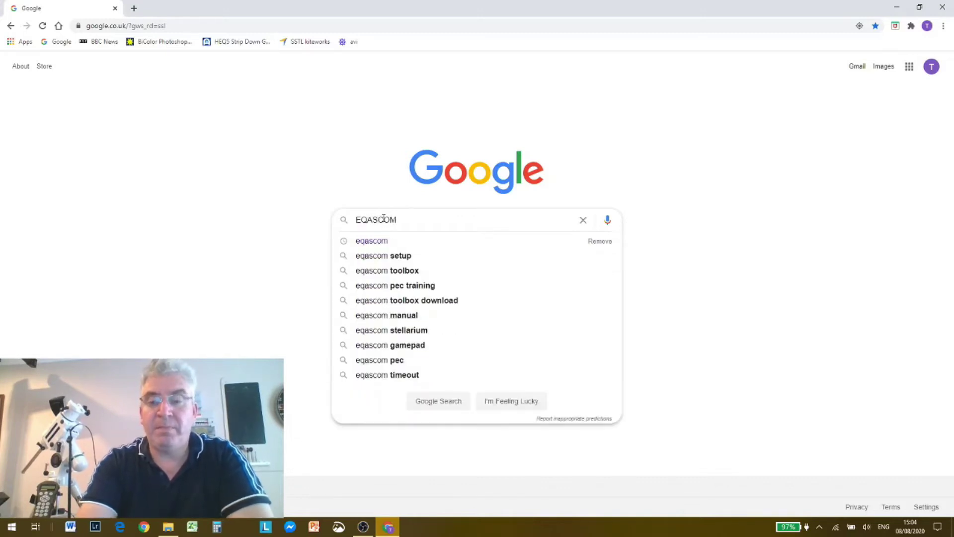
key(Return)
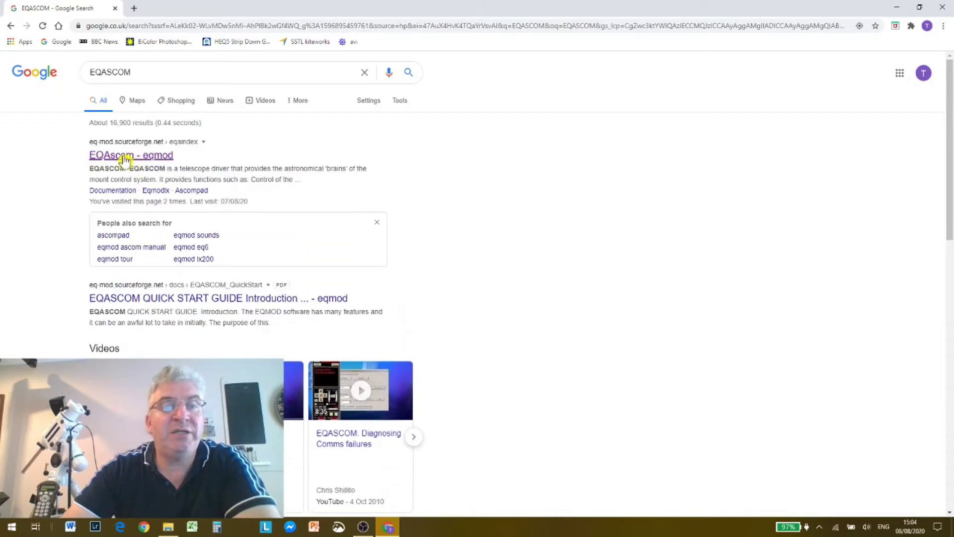
click(123, 158)
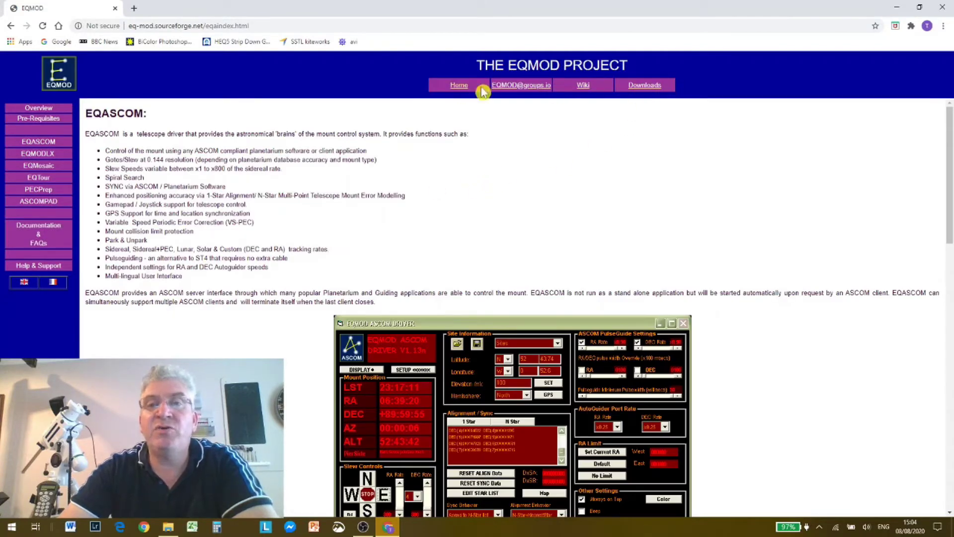
- Go to the EQMOD files on SourceForge and download EQASCOM_V200q_Setup.exe from the EQASCOM folder
click(646, 92)
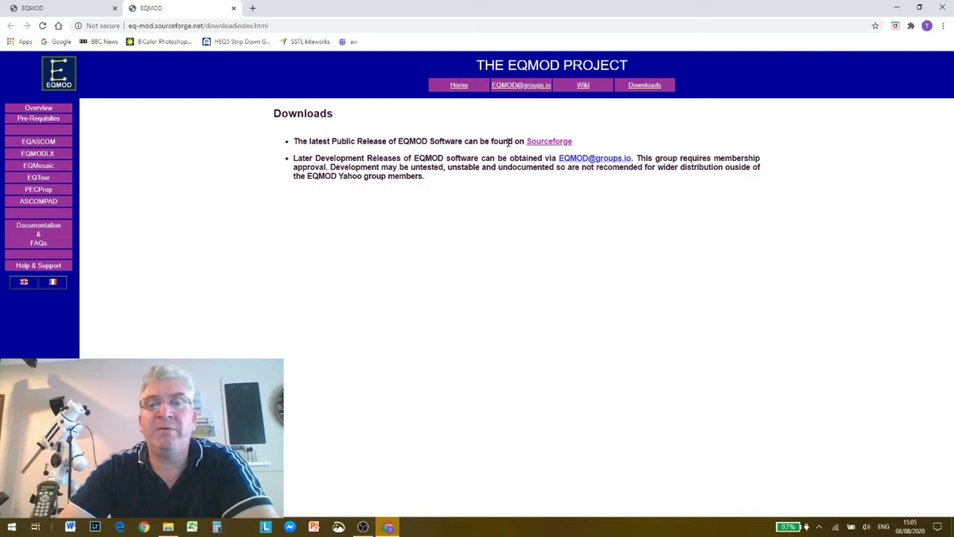
click(550, 144)
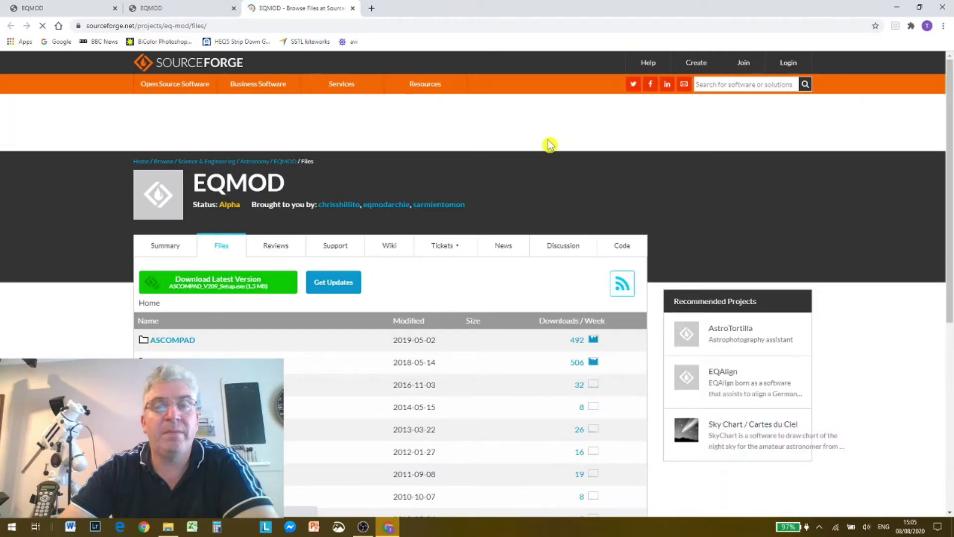
scroll(190, 306, down, 2)
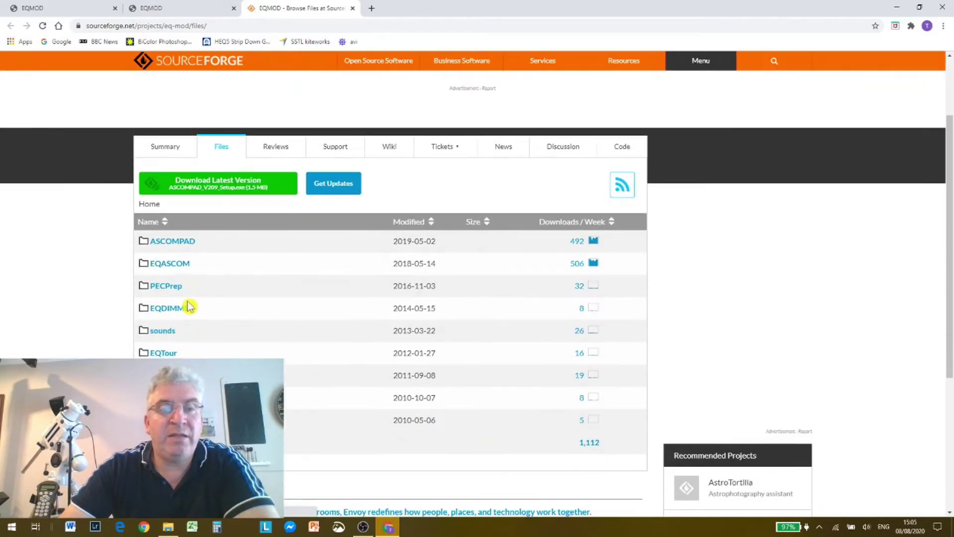
click(164, 265)
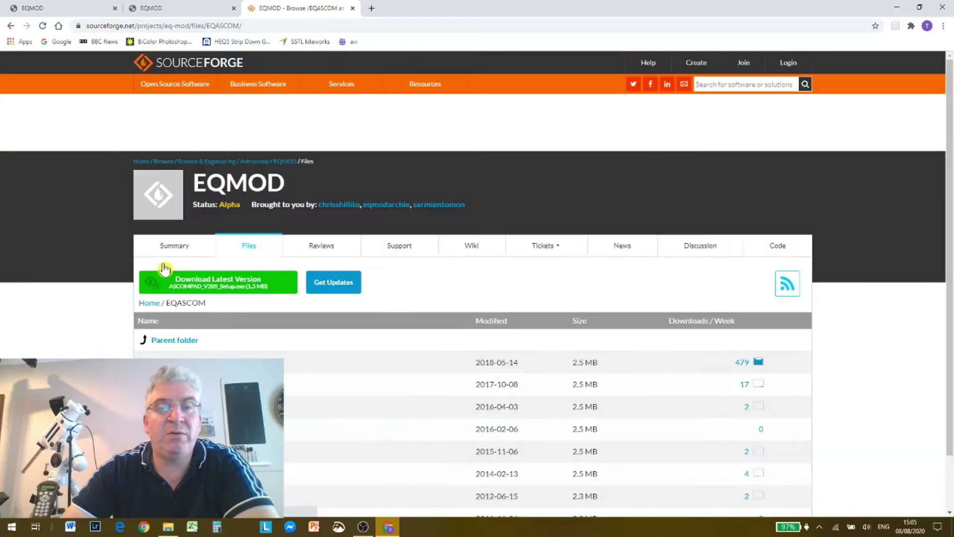
scroll(278, 332, down, 2)
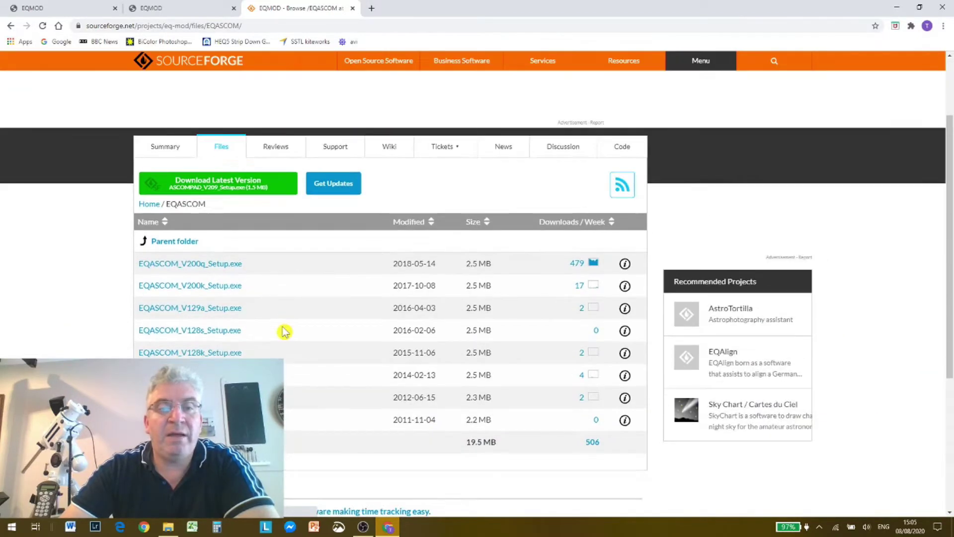
scroll(284, 332, down, 1)
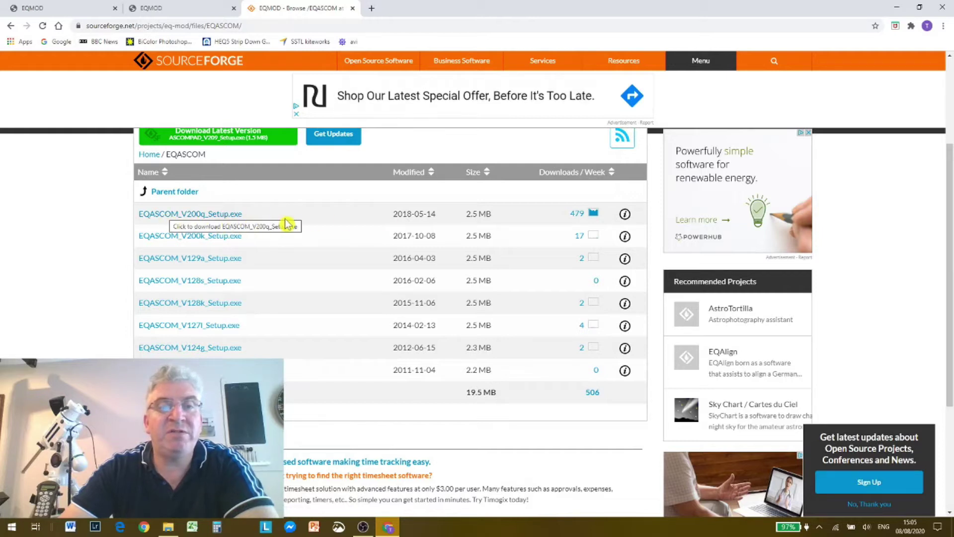
click(185, 218)
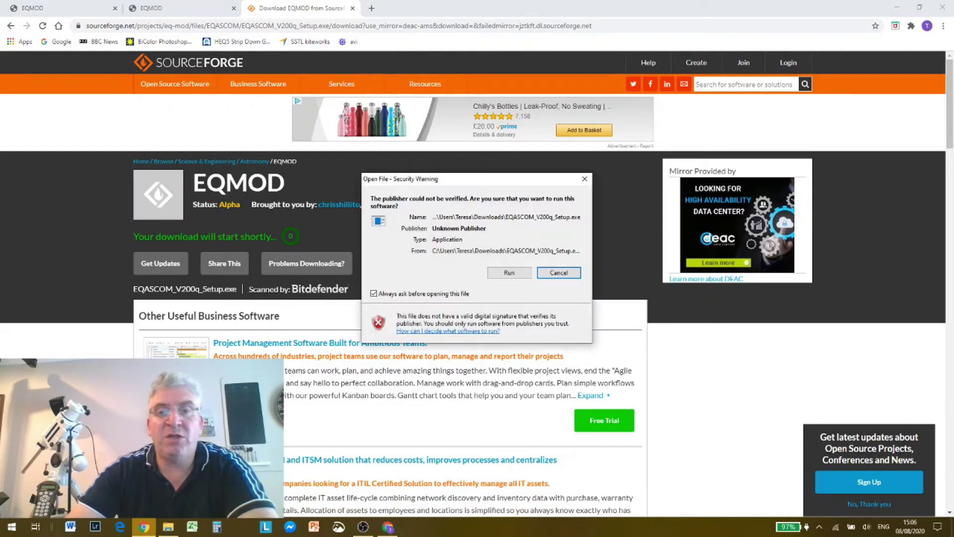
- Run the EQASCOM installer and install it with no additional tasks selected
click(508, 272)
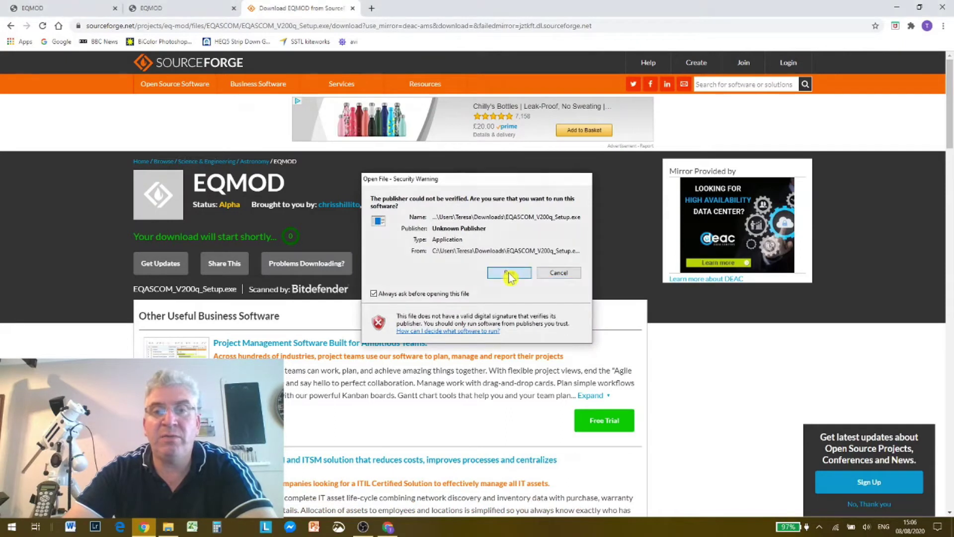
click(510, 279)
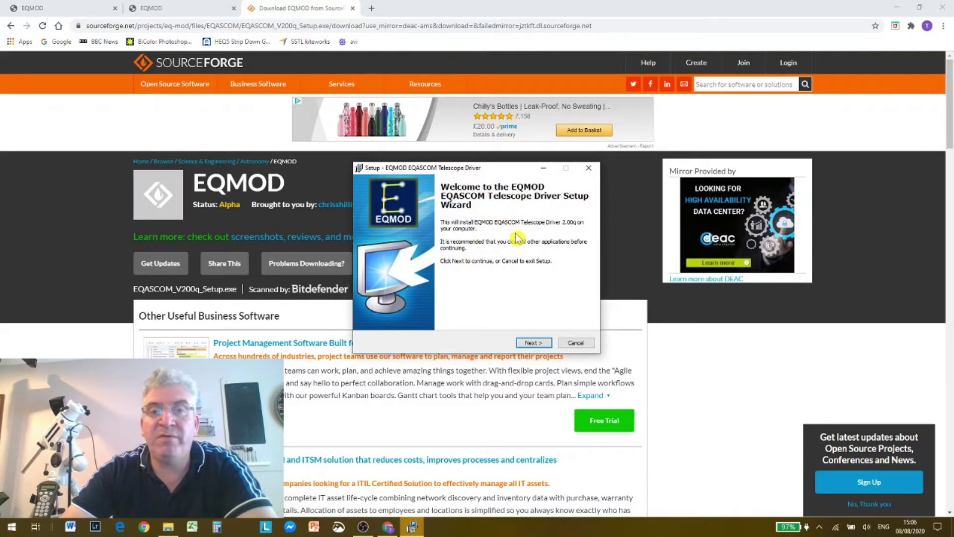
click(531, 343)
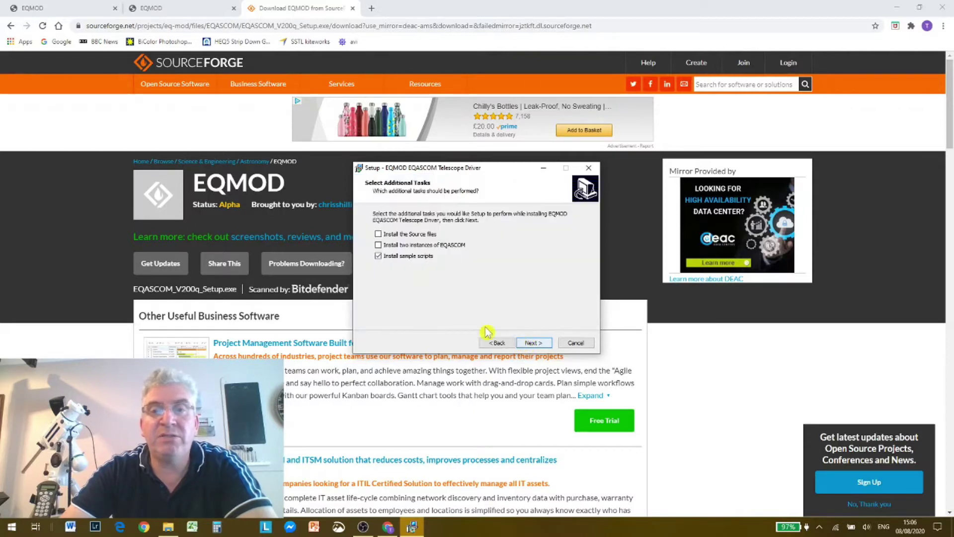
click(378, 257)
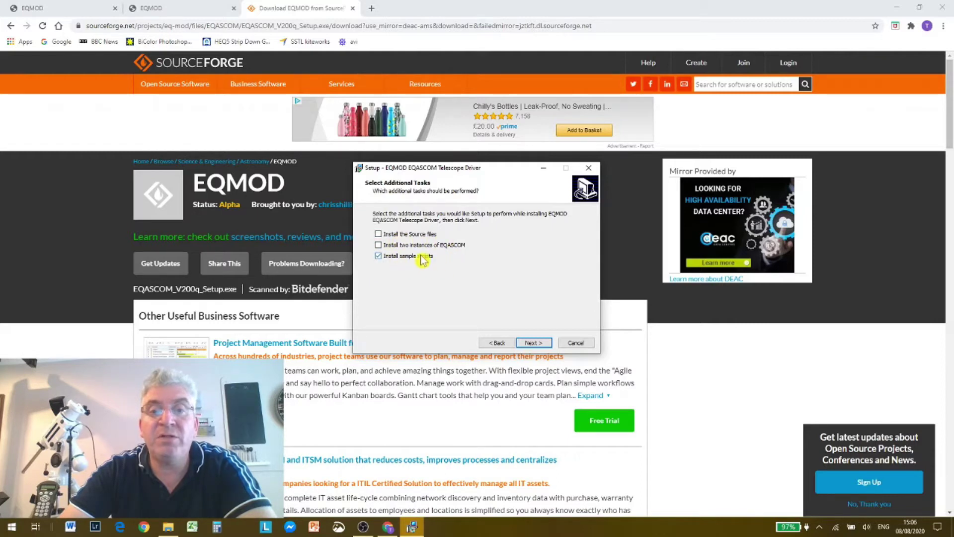
click(378, 256)
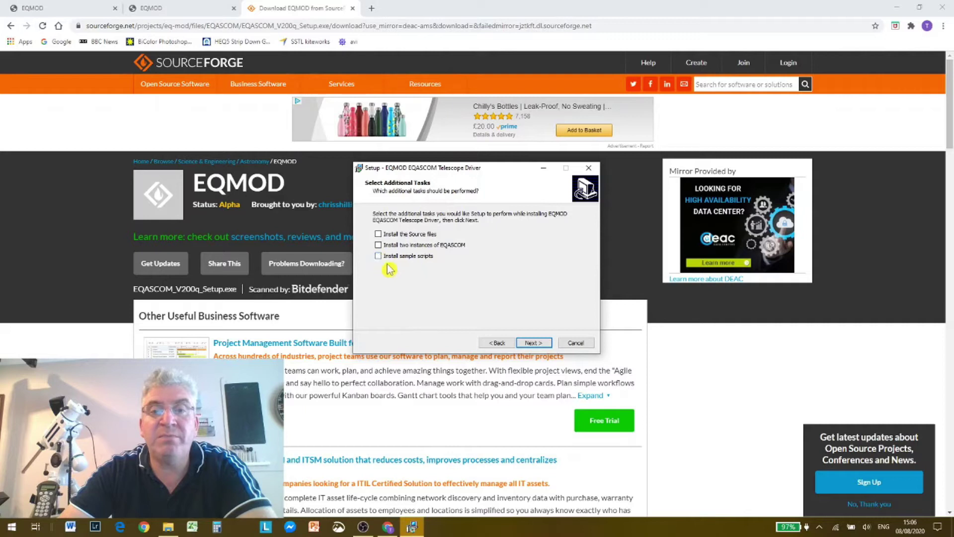
click(535, 344)
click(536, 344)
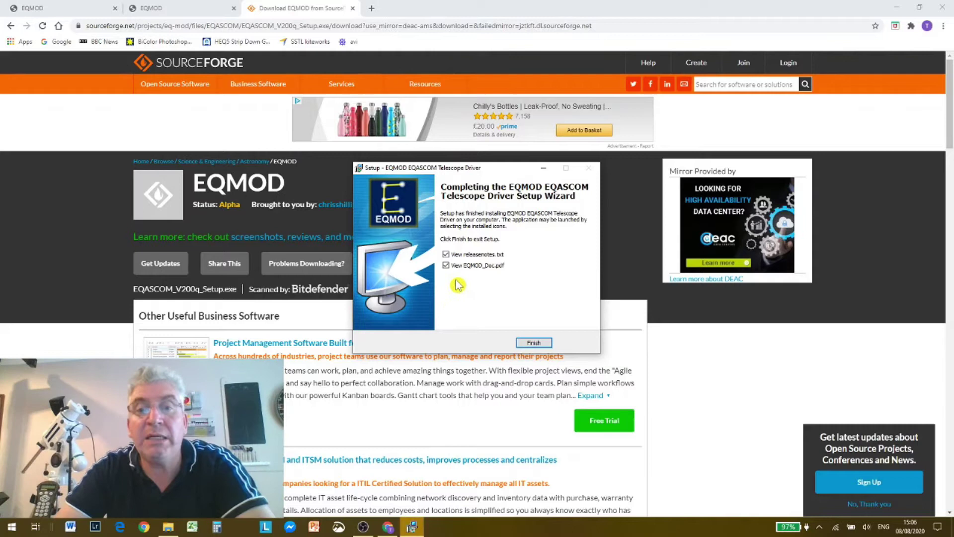
- Finish setup without opening the release notes or the EQMOD documentation
click(445, 254)
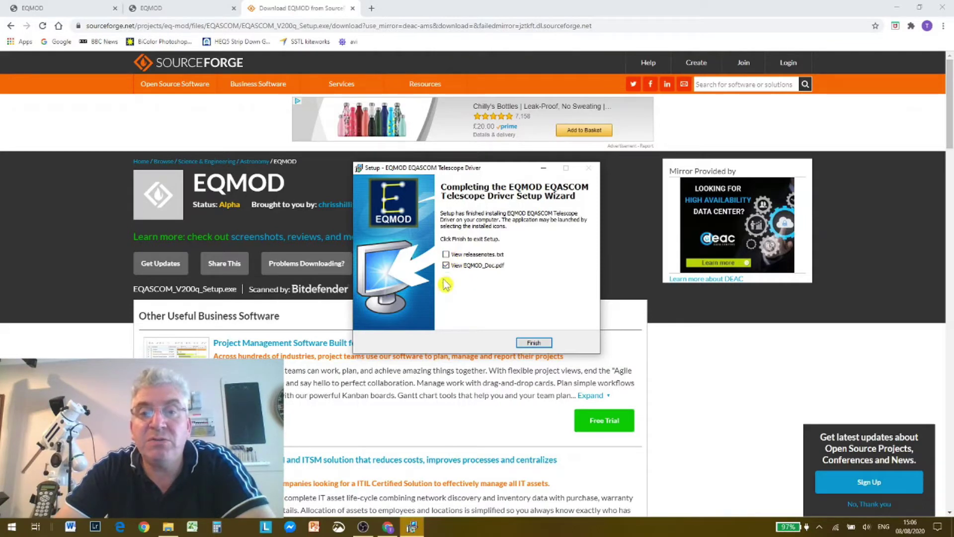
click(446, 264)
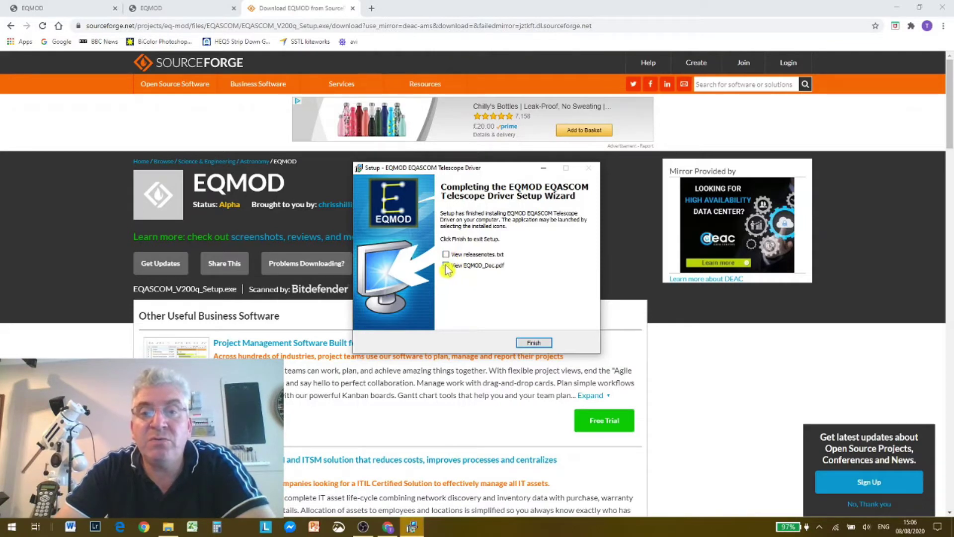
click(532, 344)
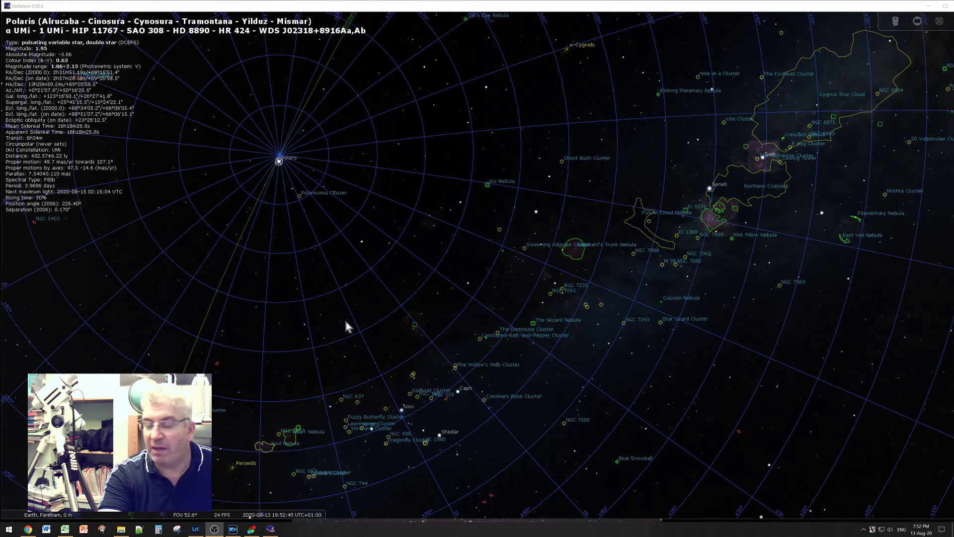
- Open Configuration's Plug-ins page and select the Telescope Control plug-in
mouse_move(12, 412)
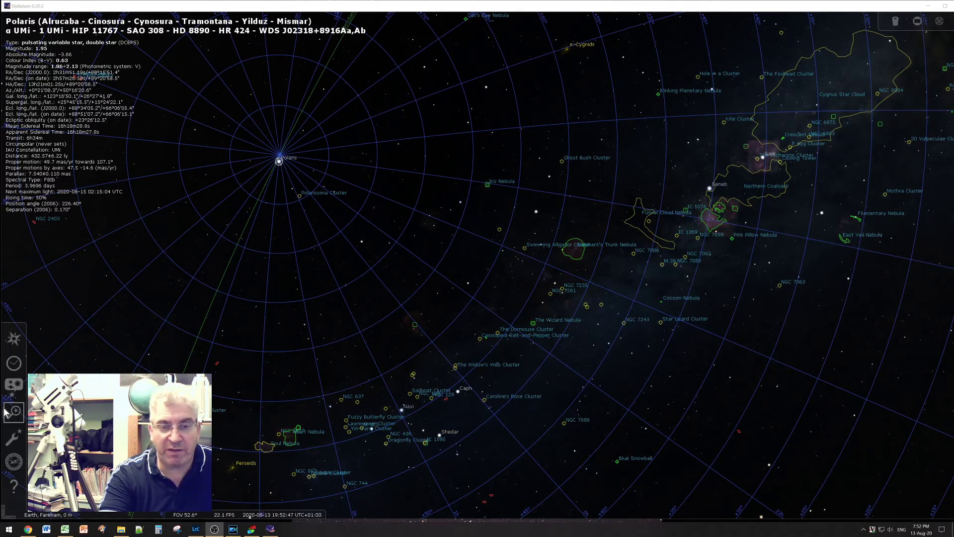
click(12, 439)
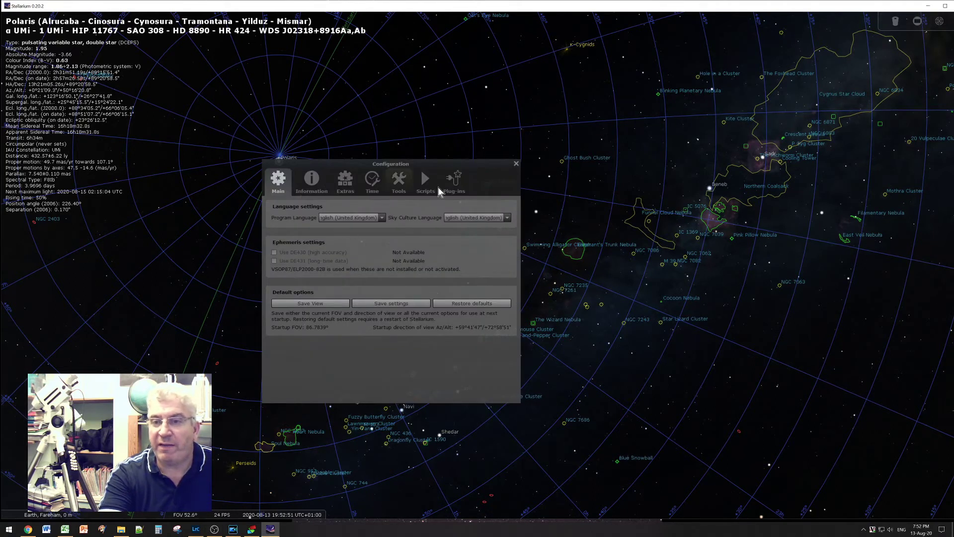
click(456, 185)
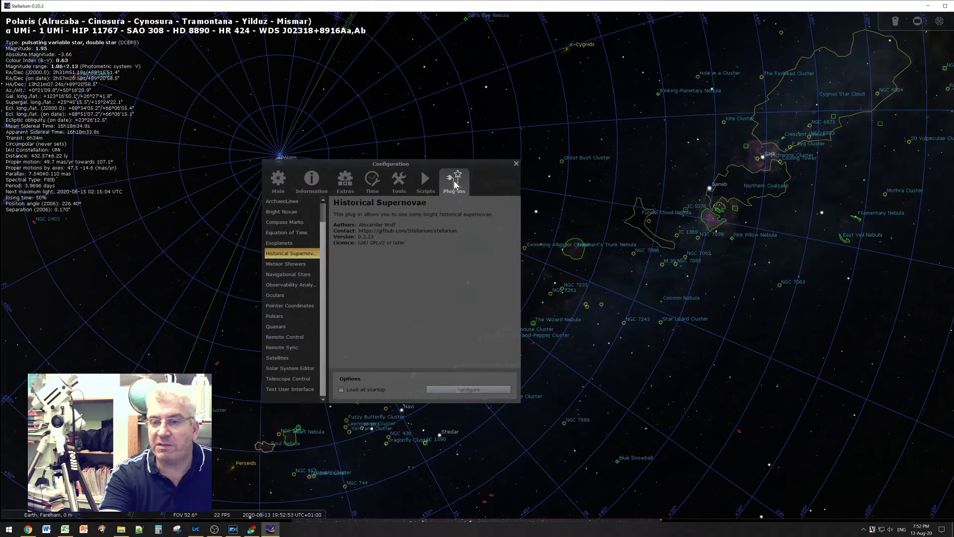
click(288, 378)
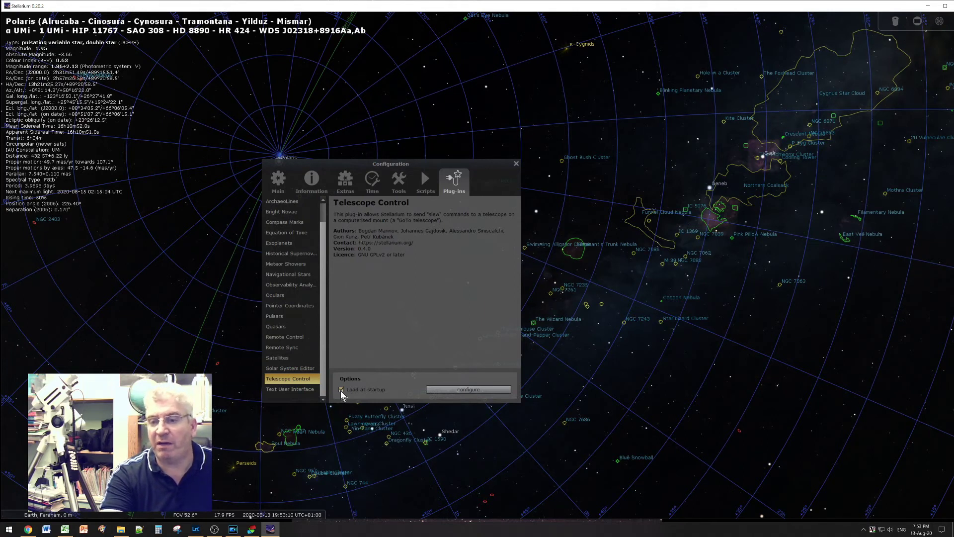
- Add a new ASCOM telescope named 'Skywatcher HEQ5'
click(453, 389)
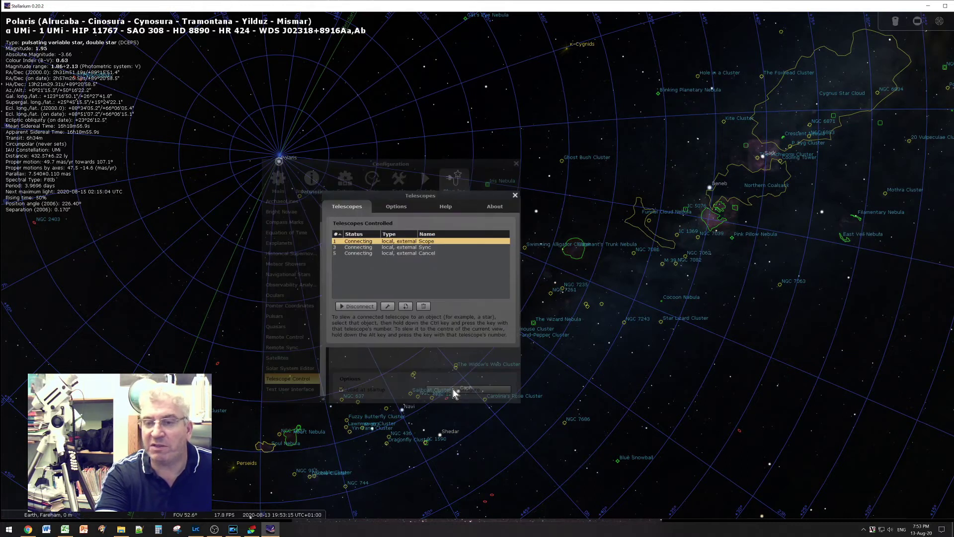
drag(398, 198, 453, 225)
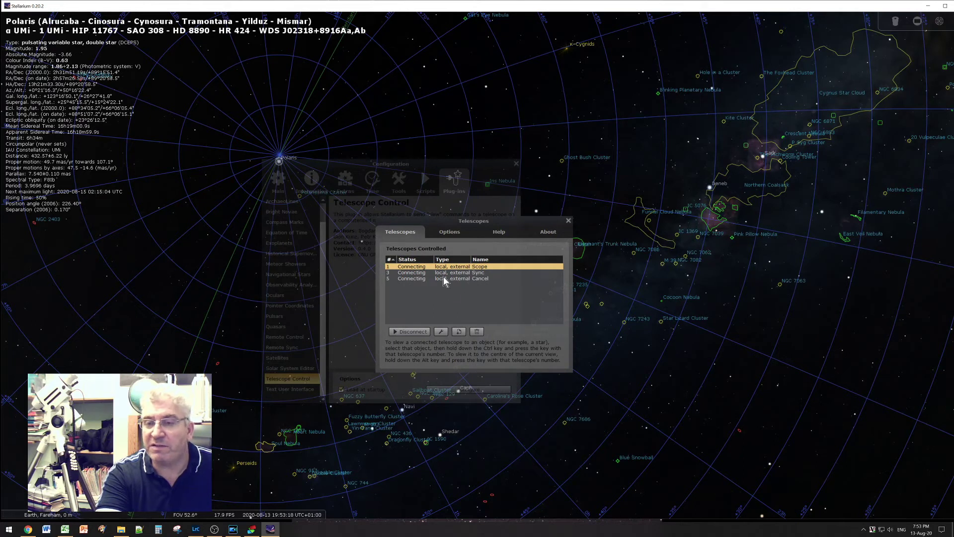
click(459, 332)
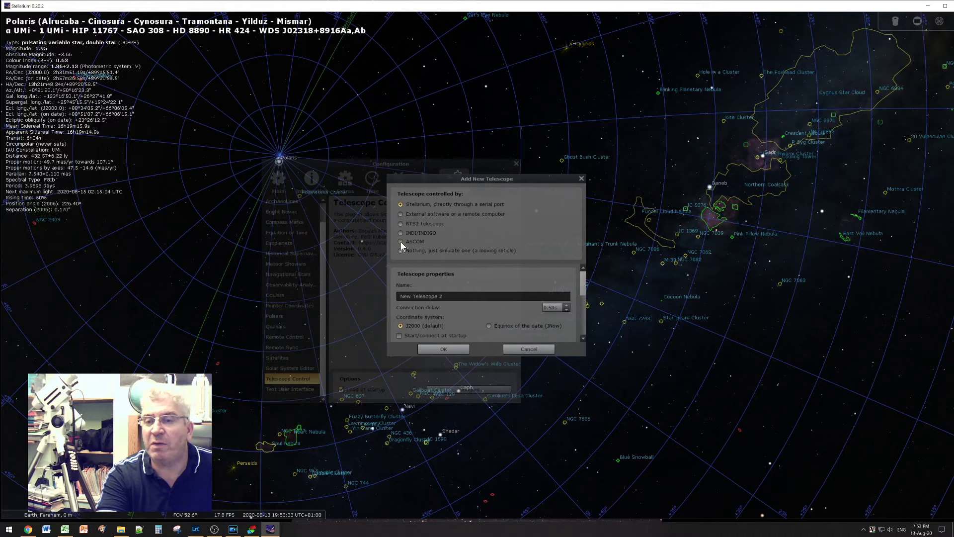
key(Tab)
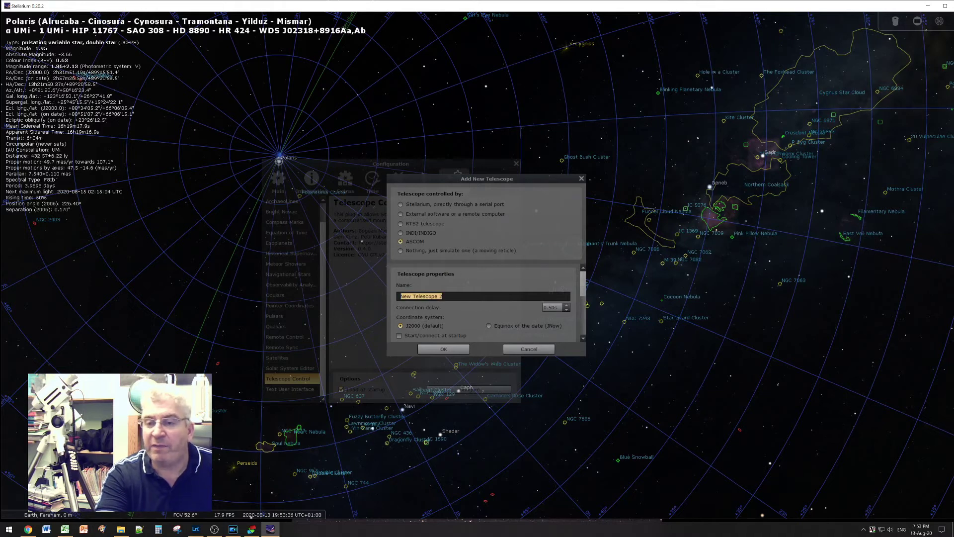
text(Skywatcher)
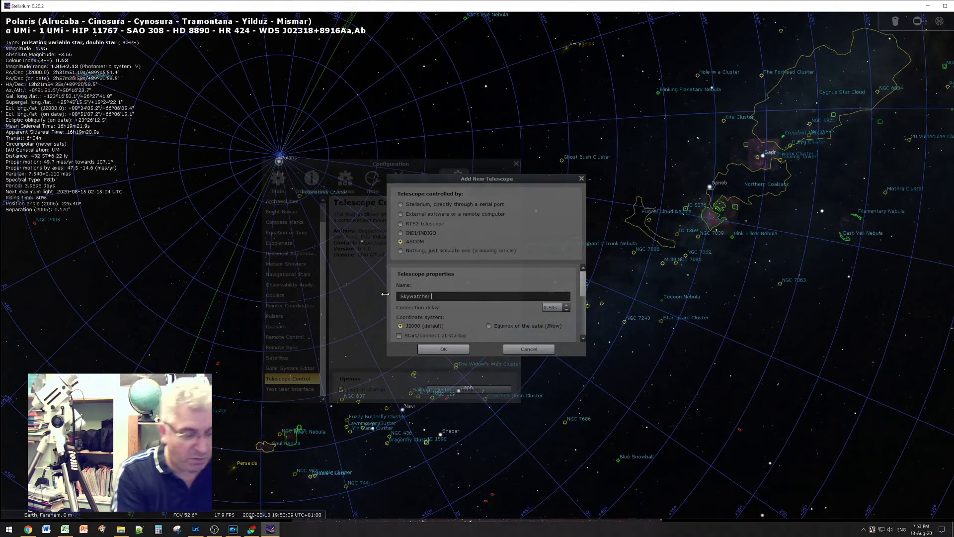
text( HEQ5)
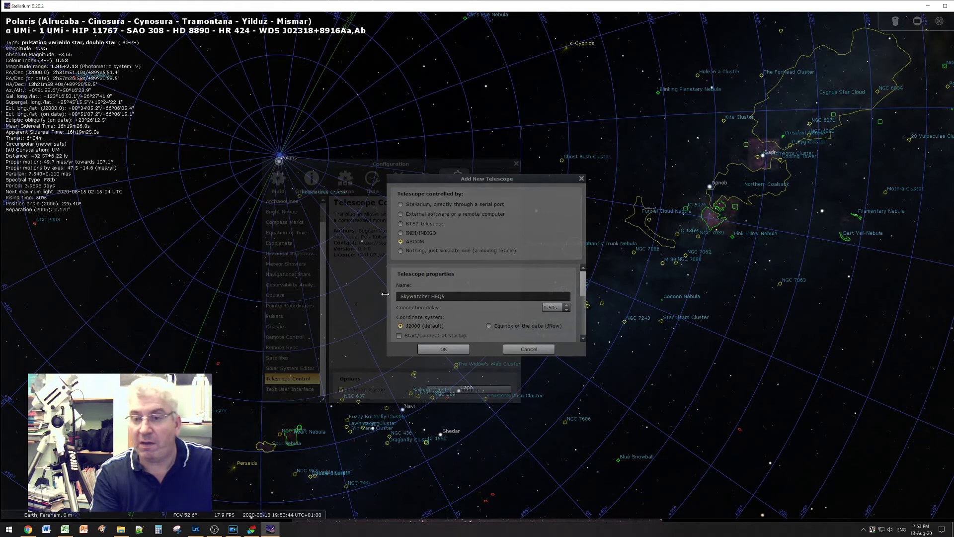
- Choose EQMOD ASCOM HEQ5/6 as the telescope's ASCOM driver
drag(583, 282, 577, 310)
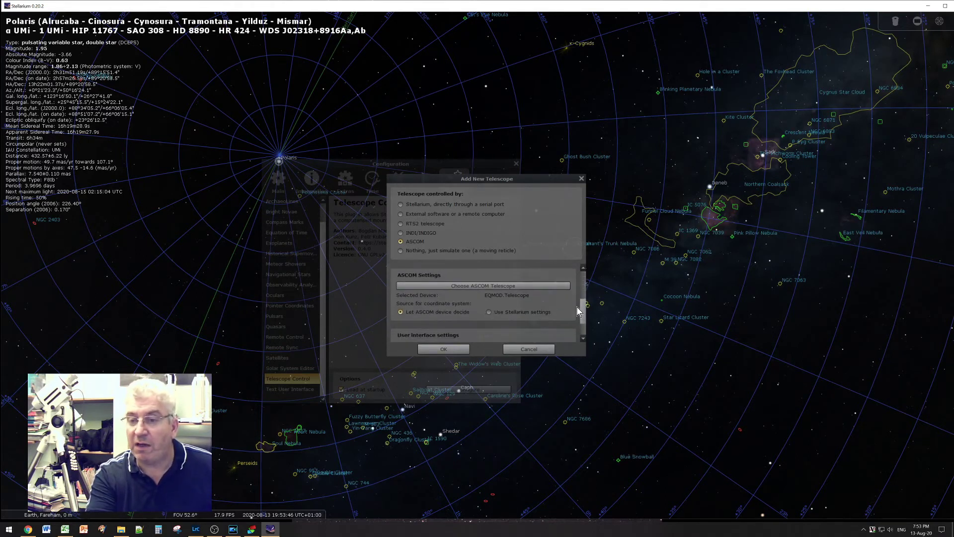
click(470, 286)
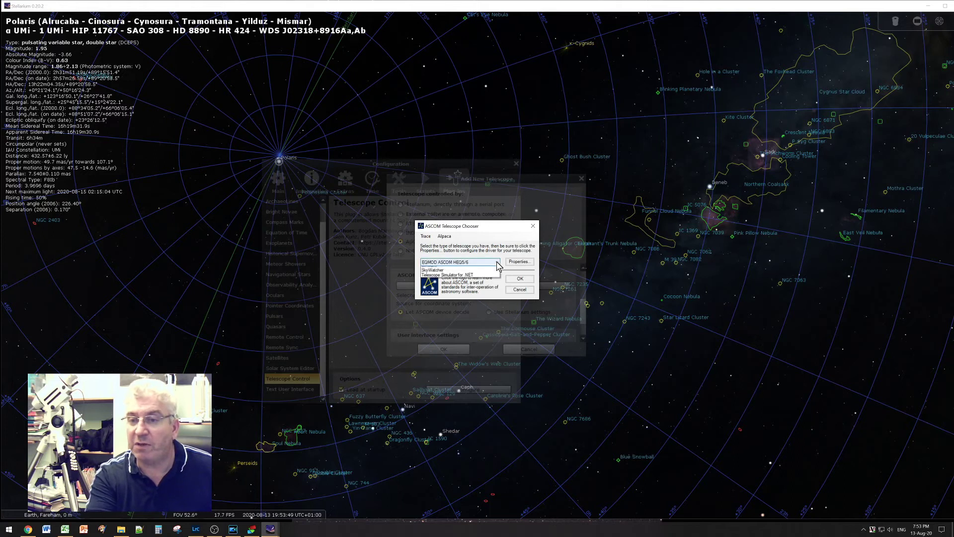
click(496, 262)
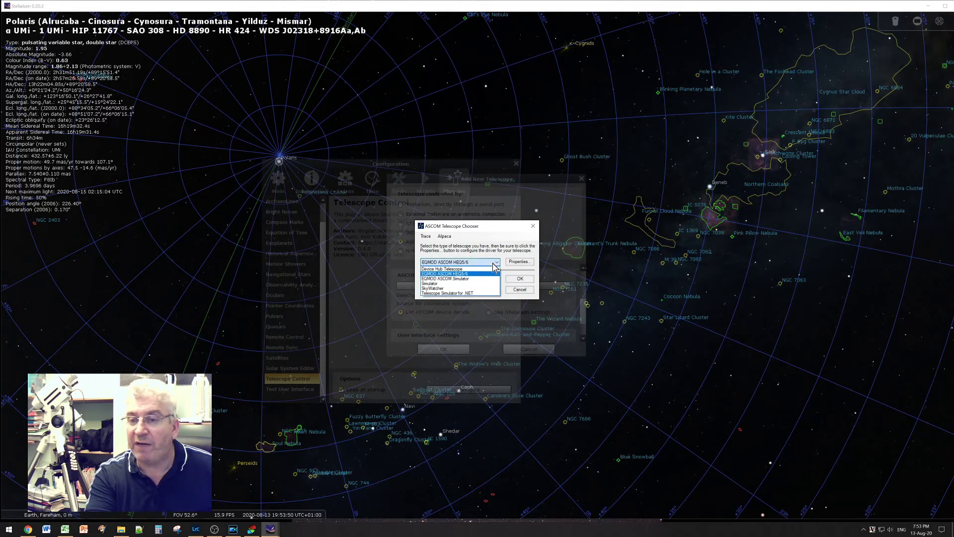
click(469, 275)
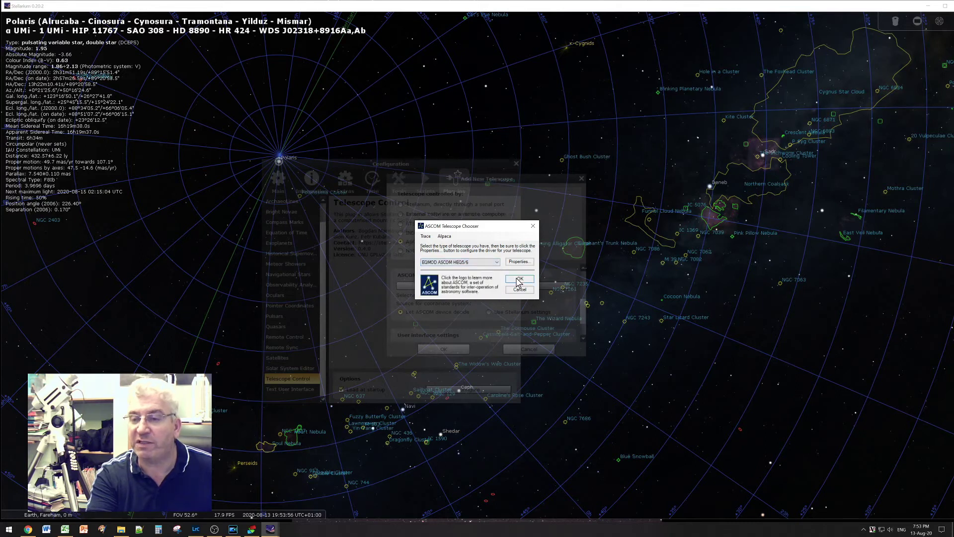
click(518, 281)
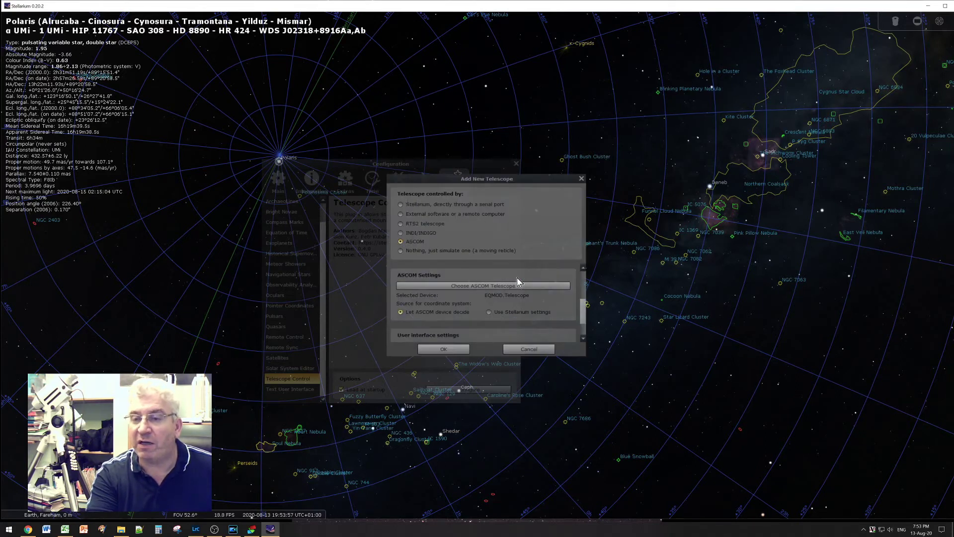
- Save the Skywatcher HEQ5 telescope, connect it, and close the telescope list
click(444, 349)
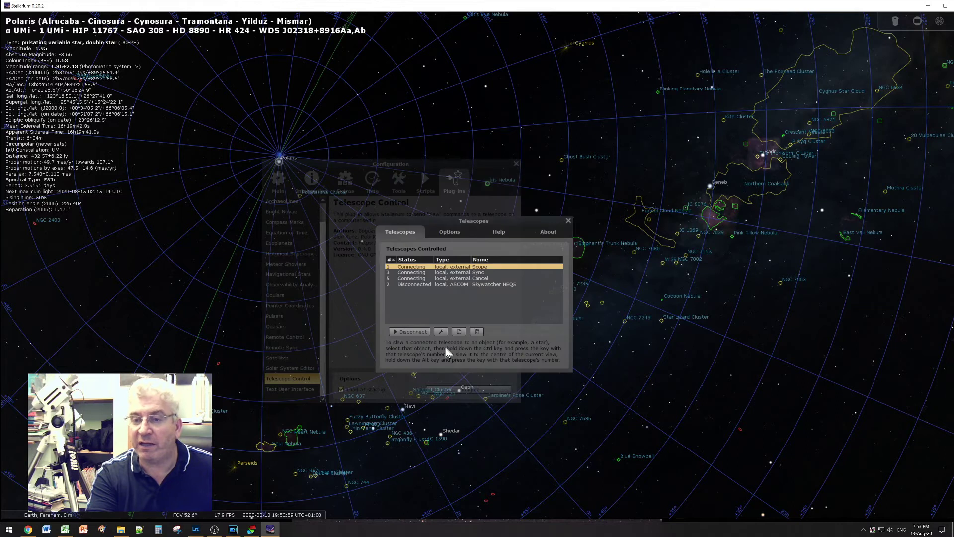
click(440, 285)
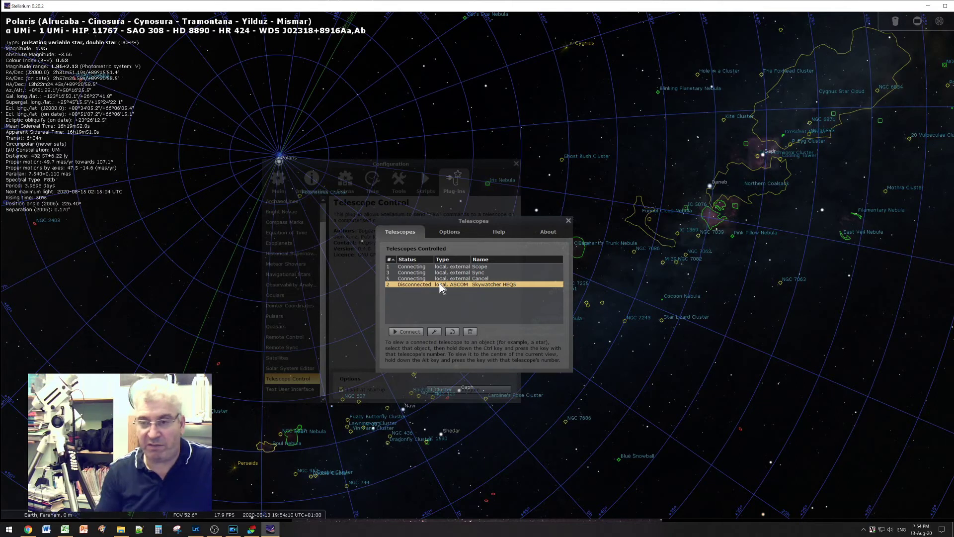
click(407, 332)
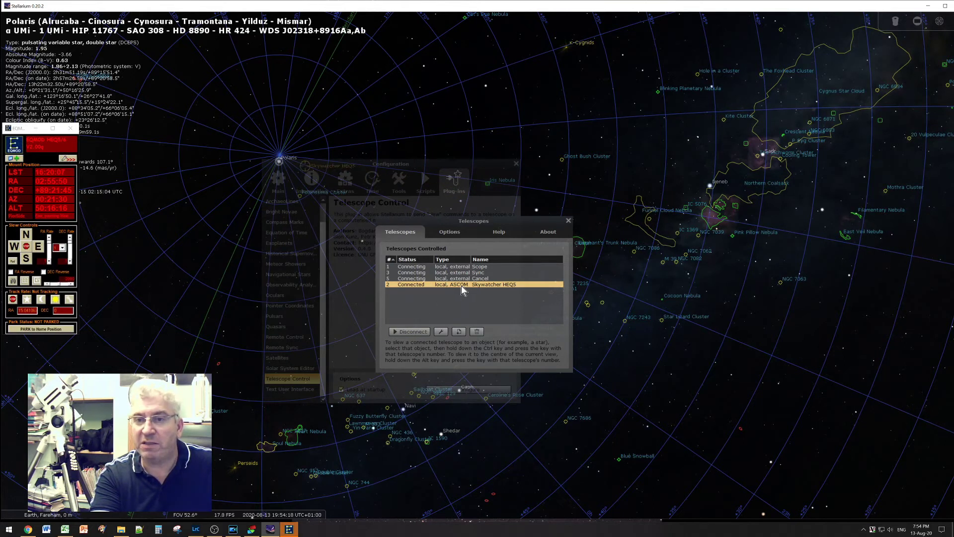
click(568, 222)
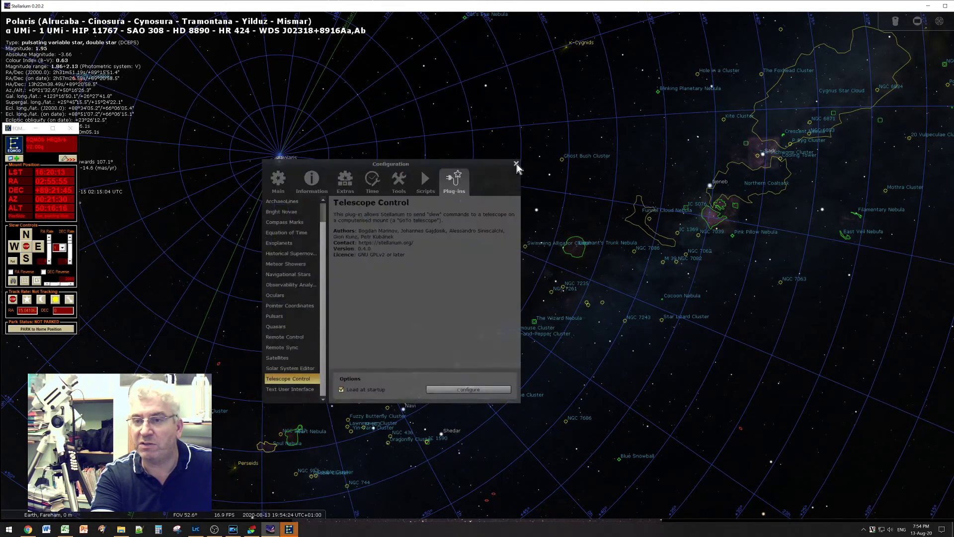
- Close Configuration and select the γ Cas Nebula near Navi as the current object
click(516, 164)
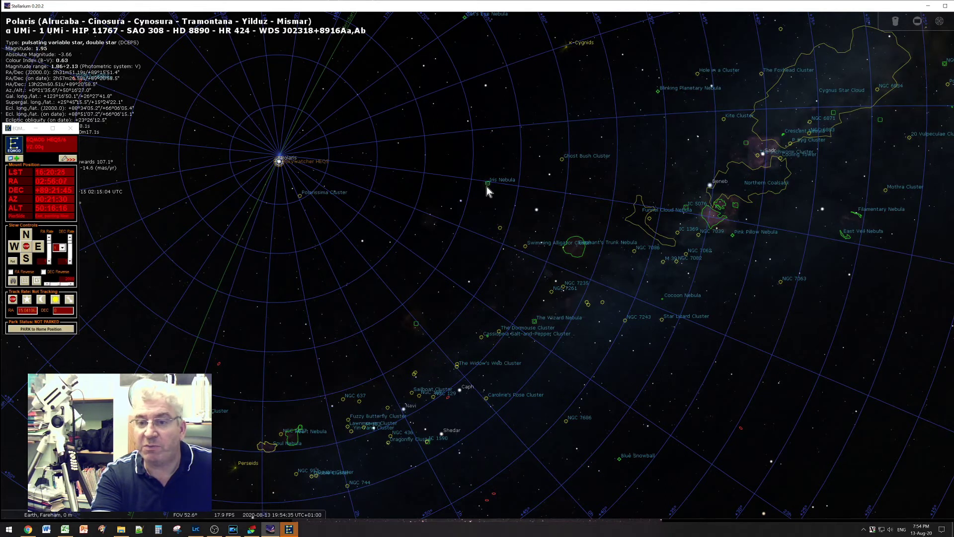
click(403, 409)
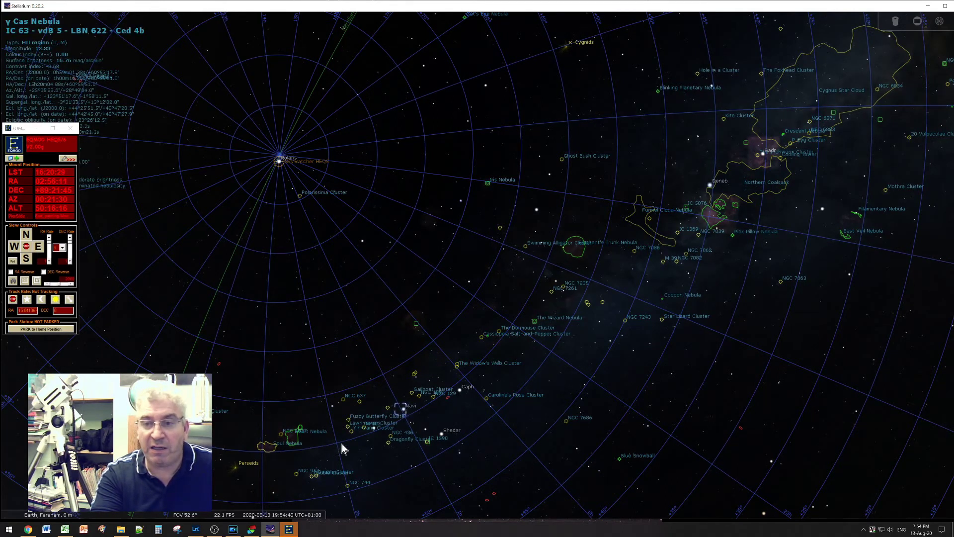
mouse_move(234, 509)
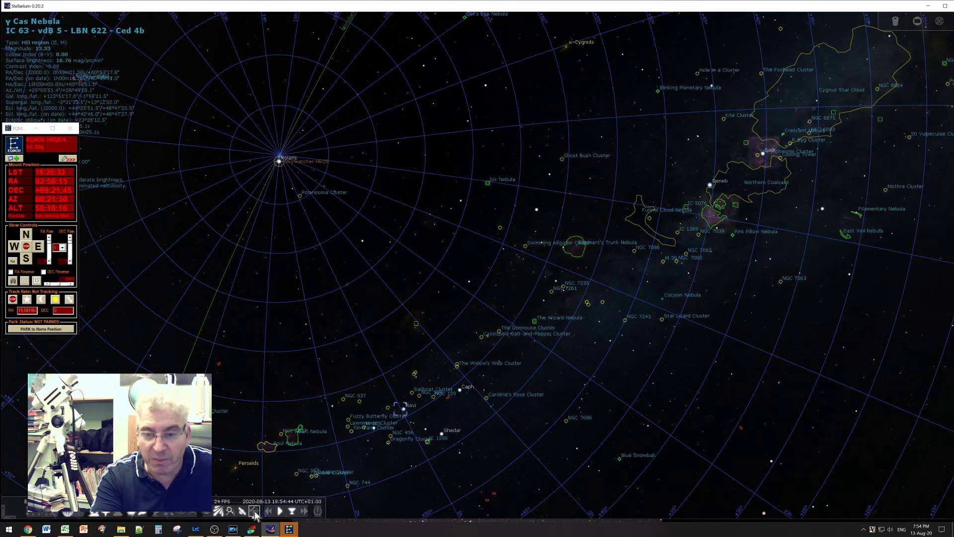
- Slew the Skywatcher HEQ5 to the current object at RA 0h 59m 1.37s, Dec 60° 53' 17.81″
click(254, 511)
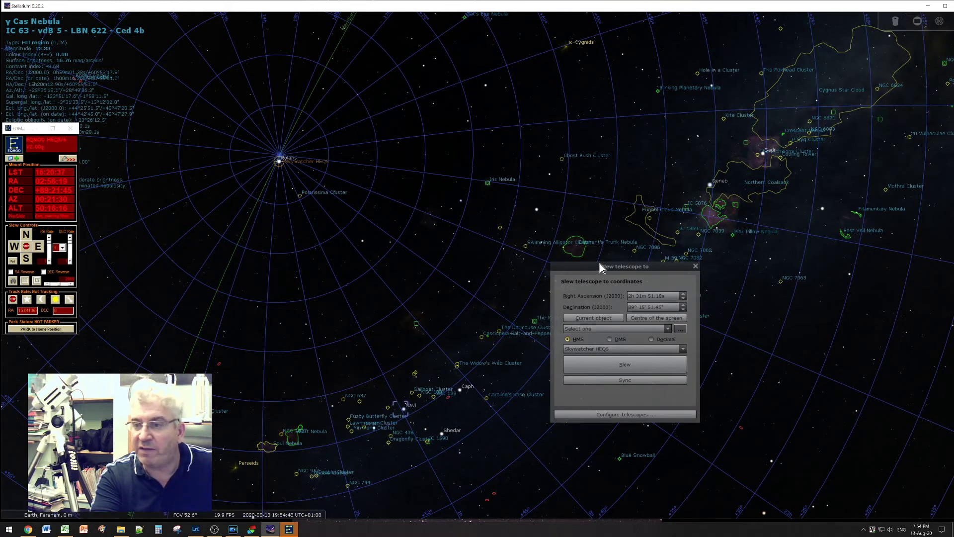
drag(601, 267, 597, 269)
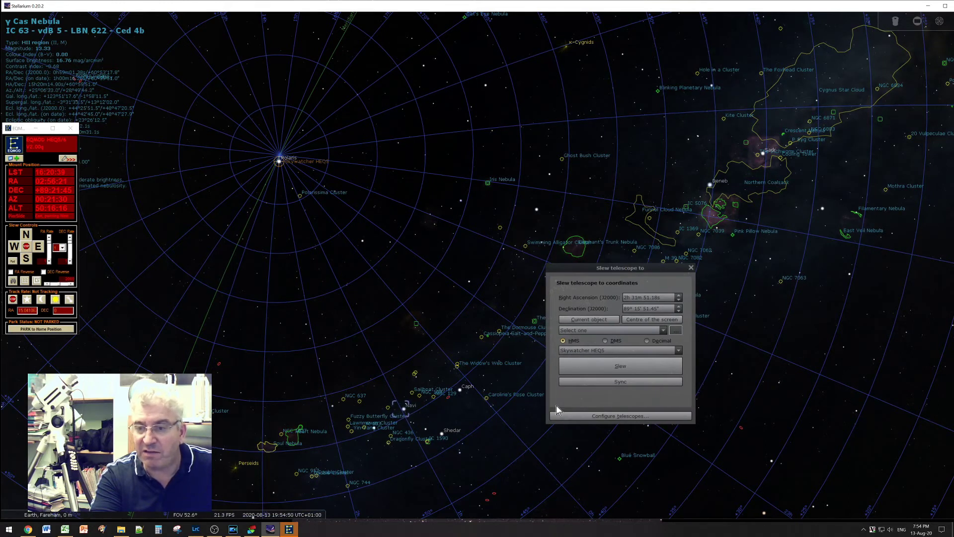
click(596, 321)
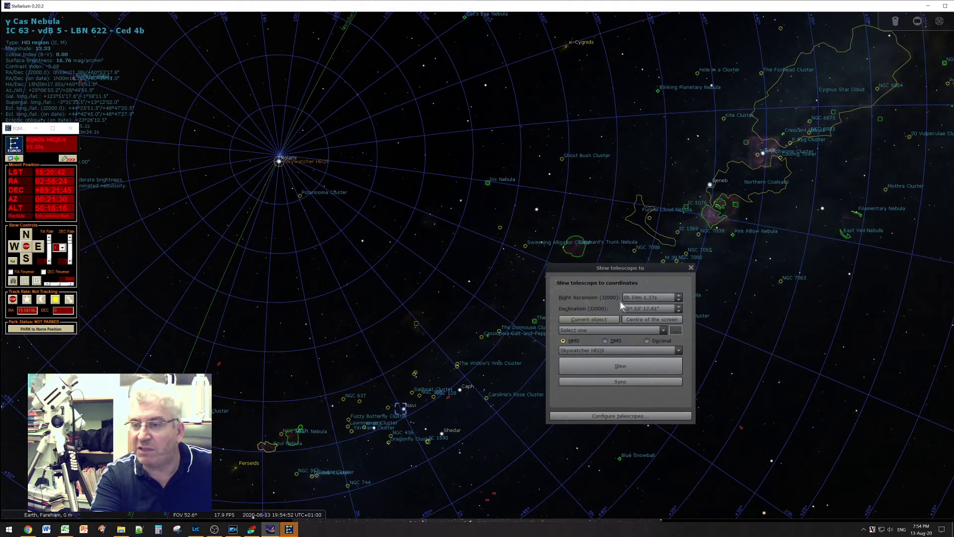
click(664, 330)
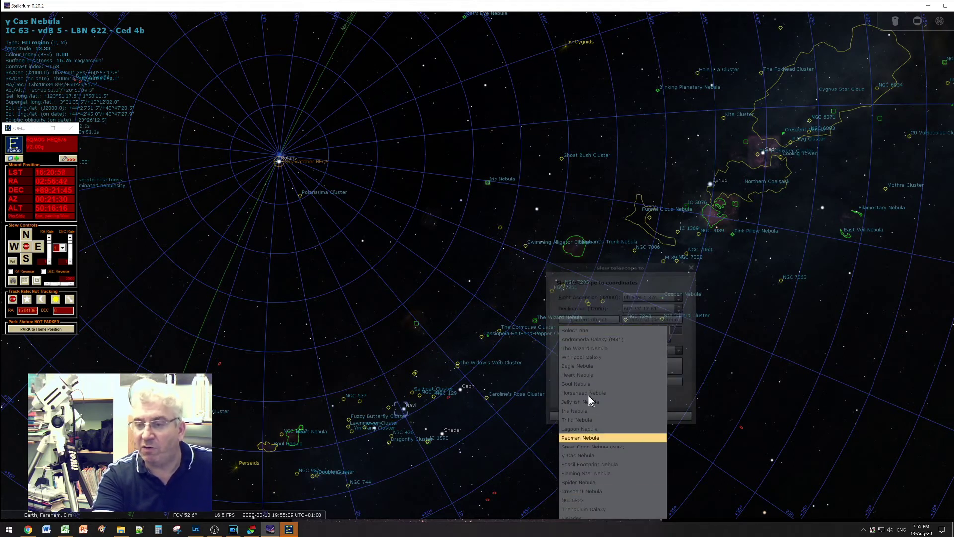
click(603, 330)
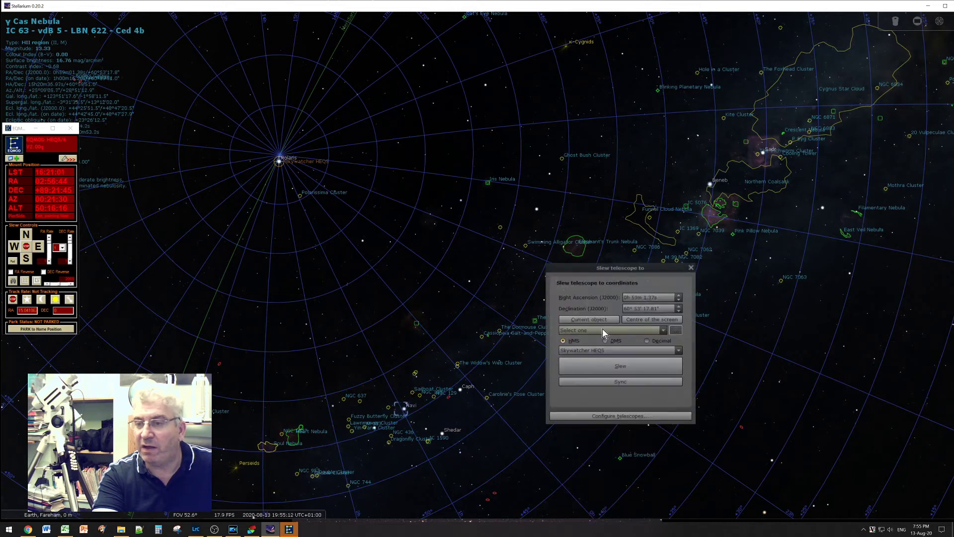
click(664, 330)
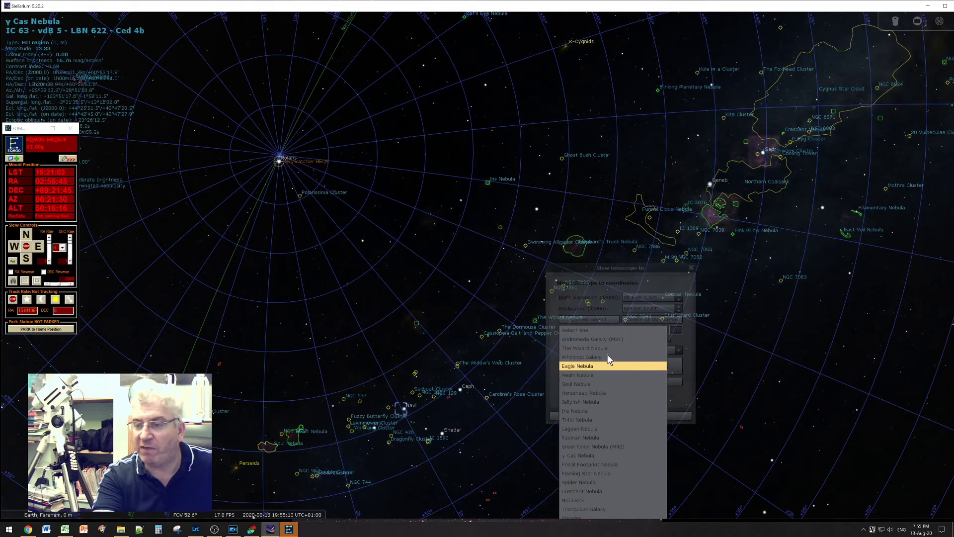
click(663, 331)
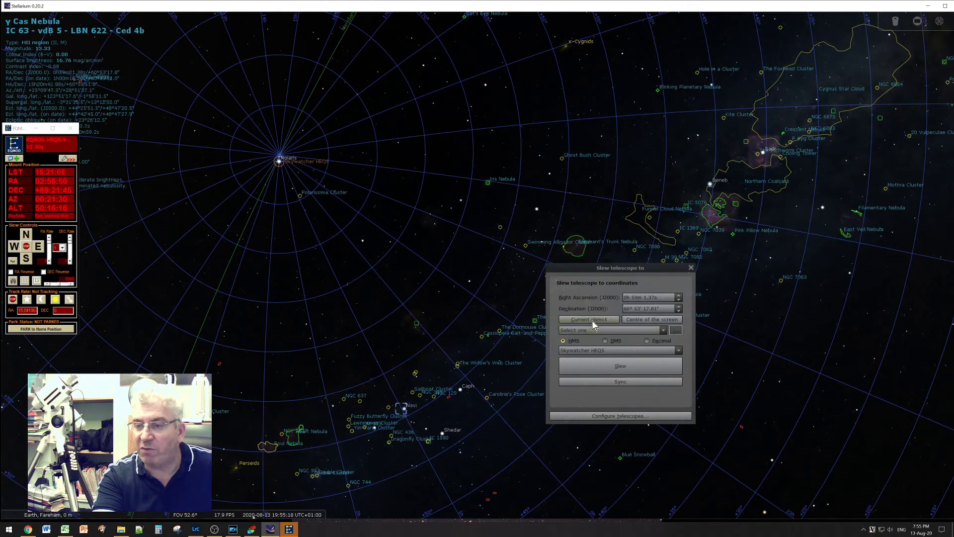
click(616, 372)
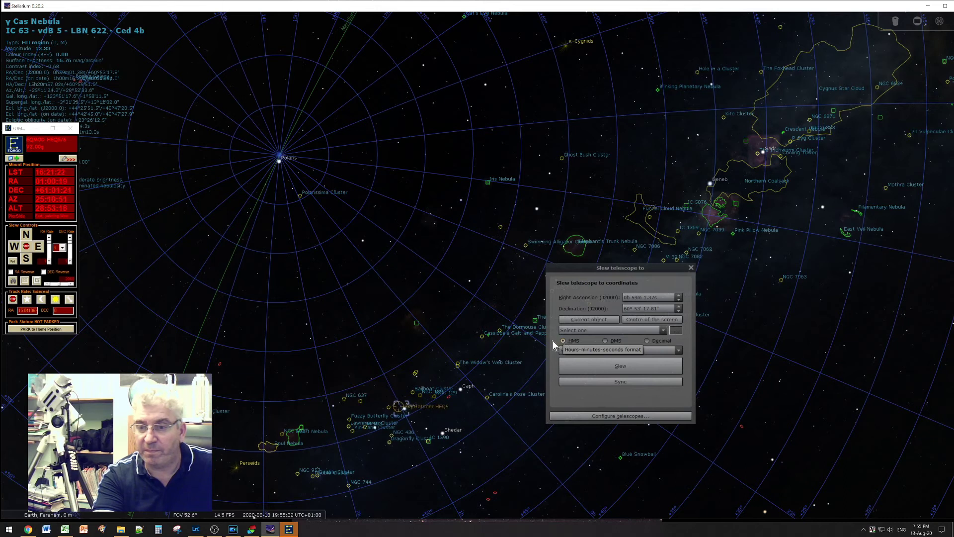
- Pan the sky to follow the telescope and choose a manual EQMOD slew rate
drag(445, 406, 455, 255)
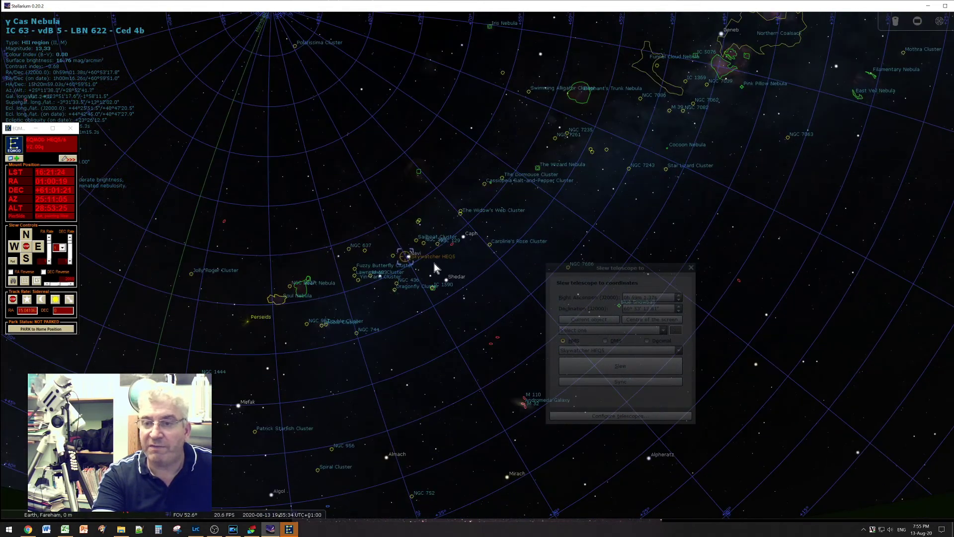
scroll(422, 259, up, 5)
scroll(332, 292, up, 5)
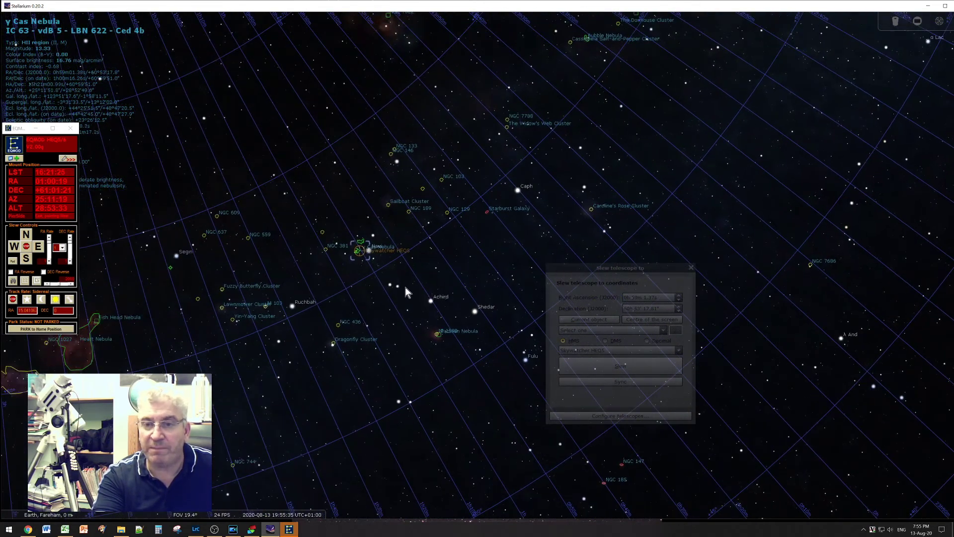
drag(381, 286, 472, 285)
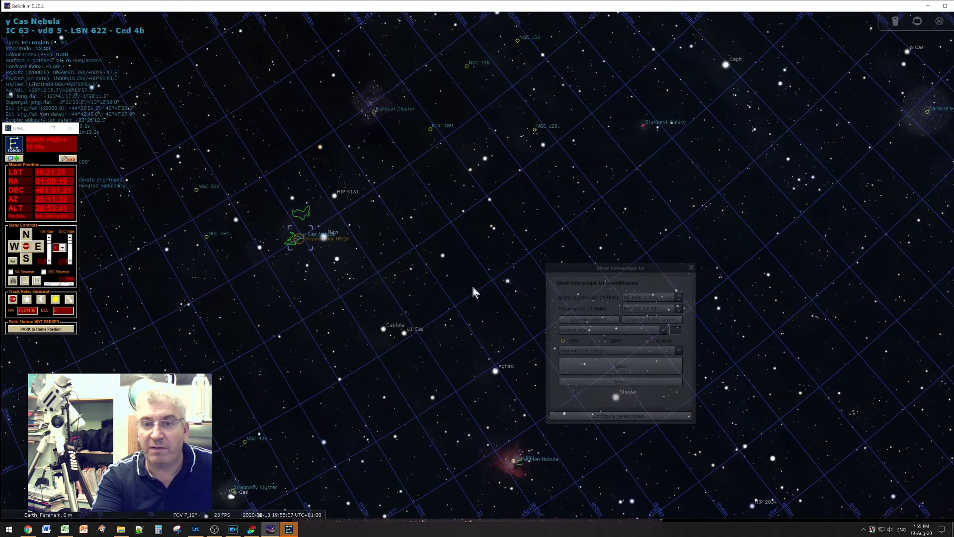
drag(358, 276, 397, 298)
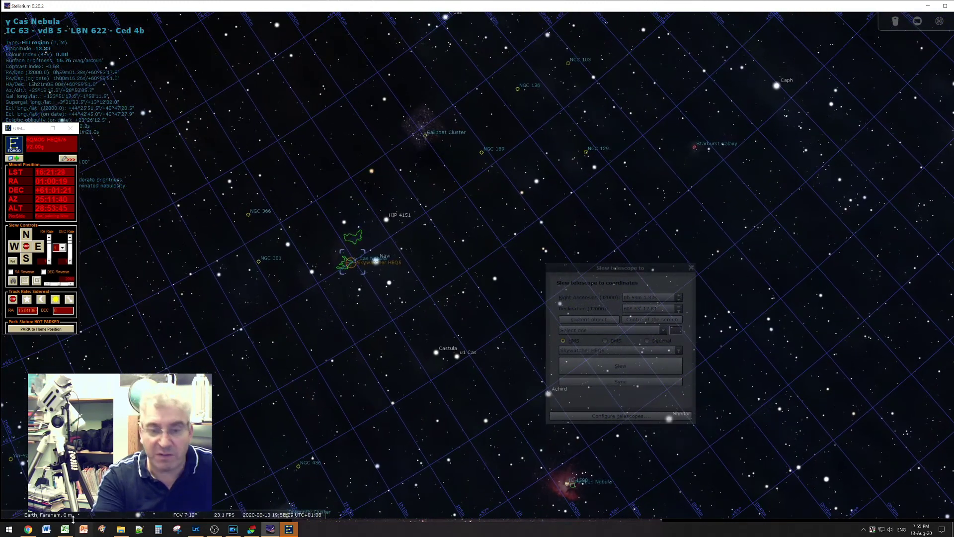
mouse_move(76, 519)
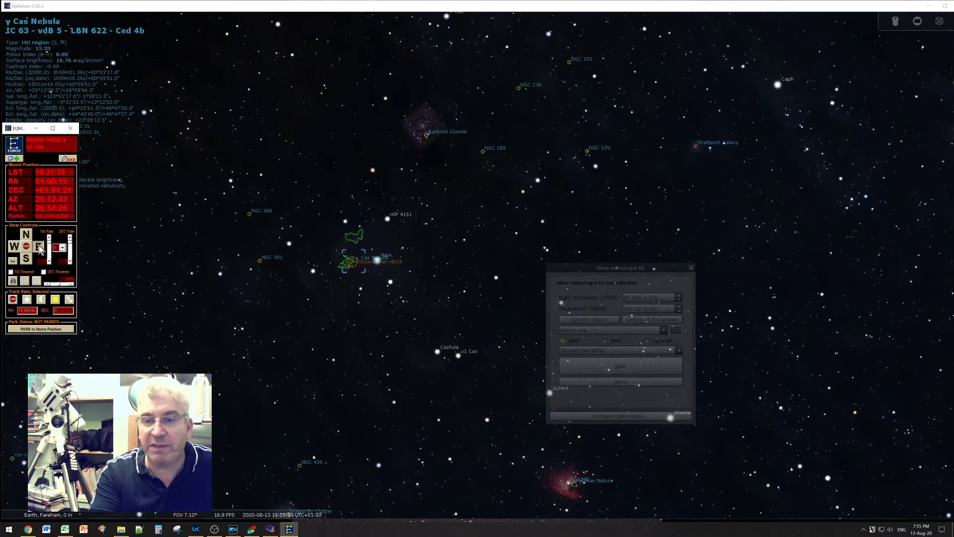
click(62, 247)
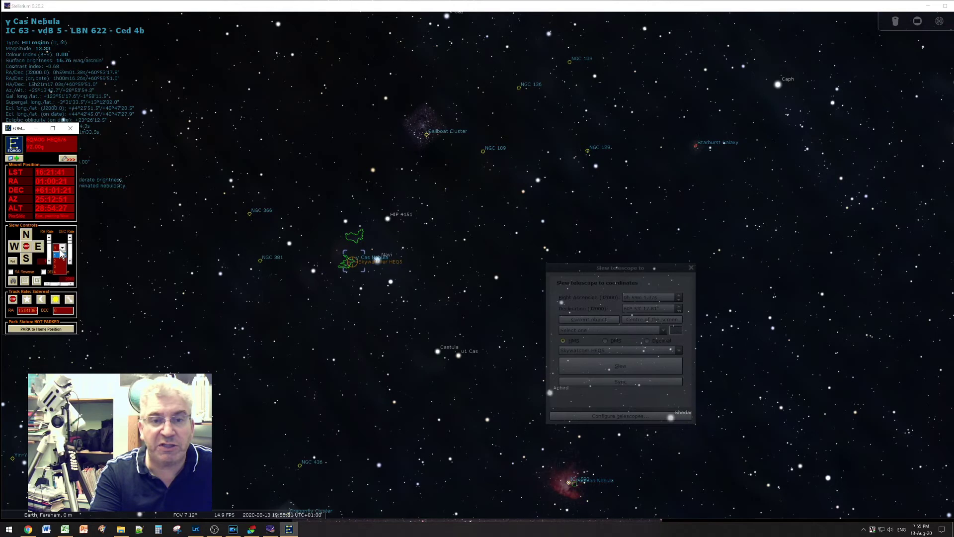
click(60, 262)
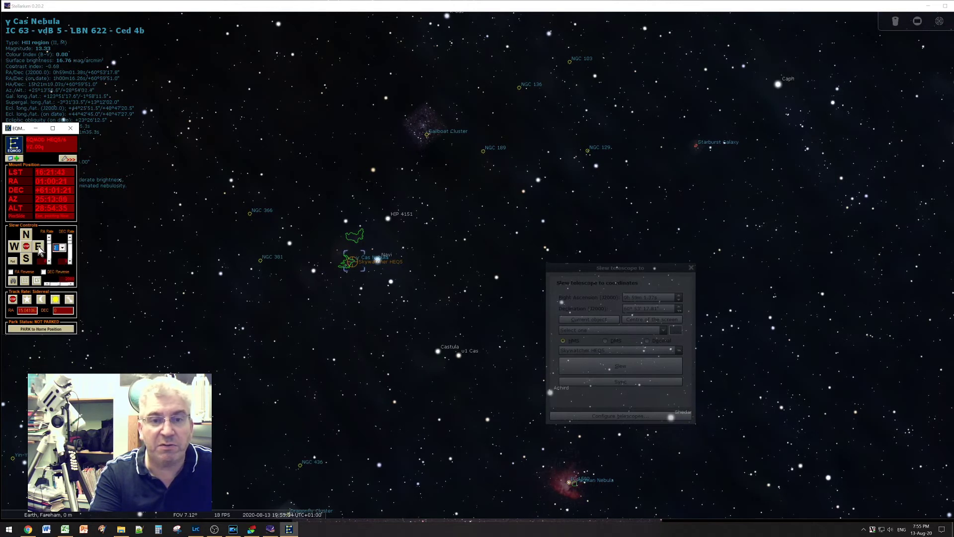
- Nudge the HEQ5 east then north, then sync it to the γ Cas Nebula coordinates
click(40, 250)
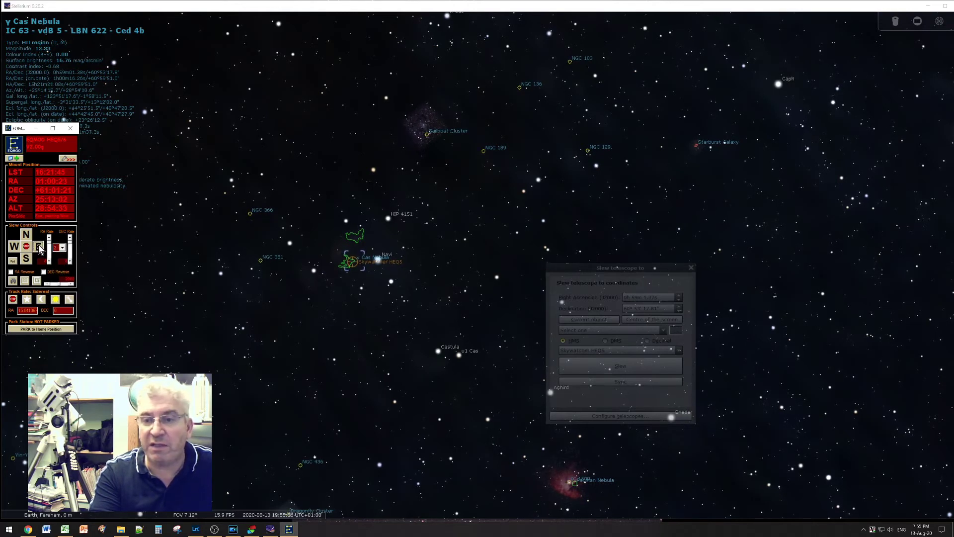
drag(39, 249, 41, 250)
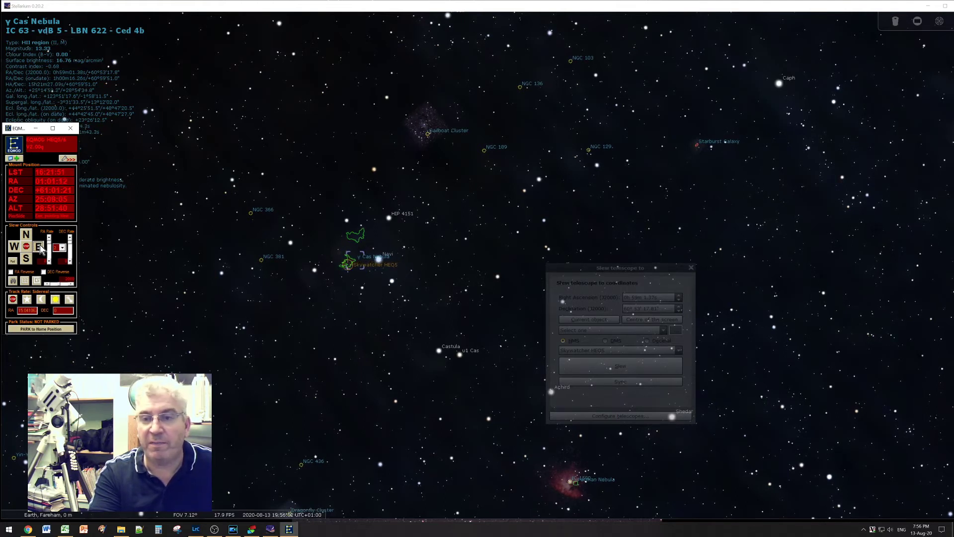
drag(40, 250, 40, 250)
drag(28, 236, 30, 235)
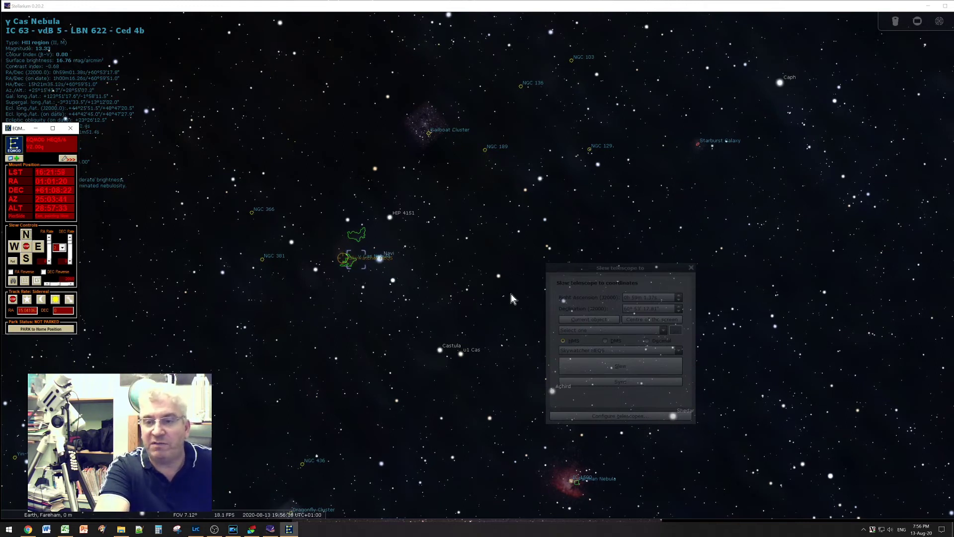
click(594, 267)
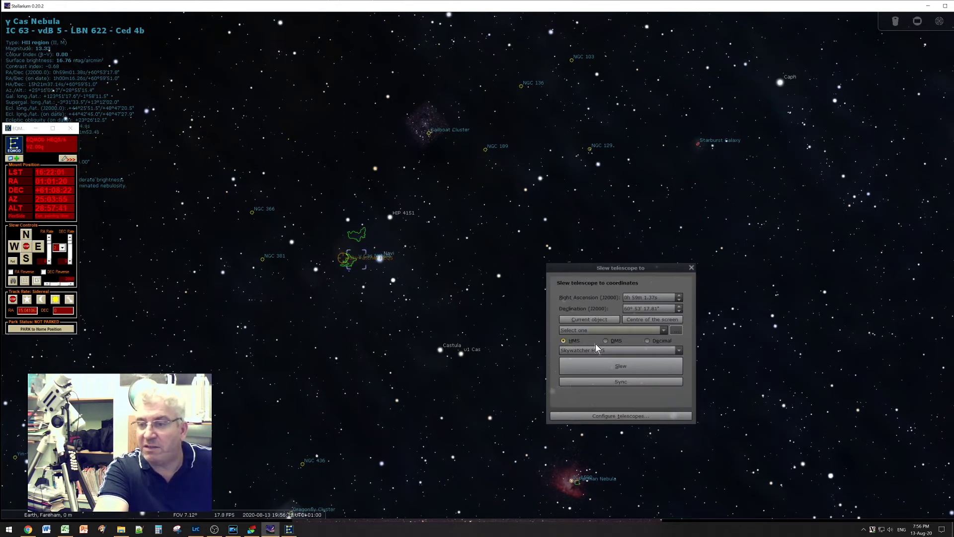
click(612, 383)
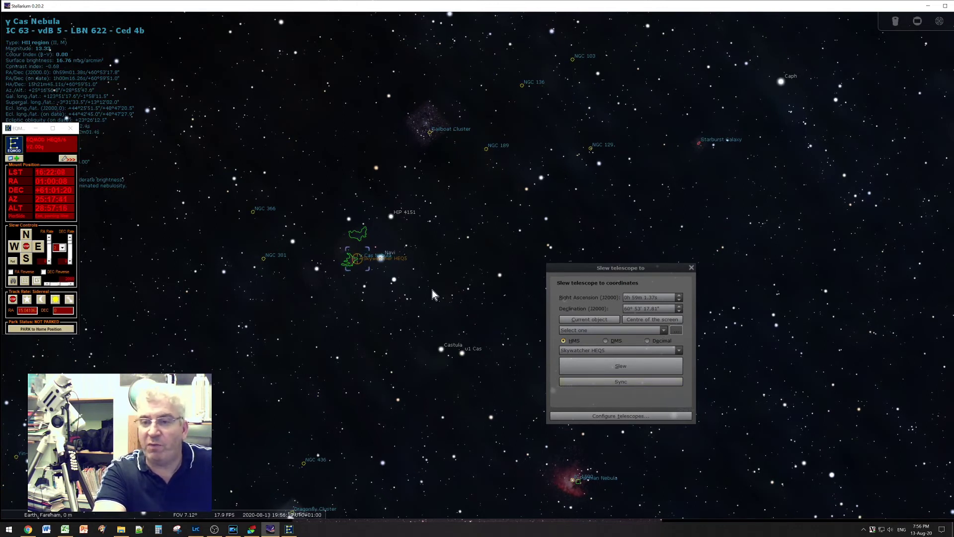
- Select Vega, load it as the current object, and slew the HEQ5 to it
scroll(397, 281, down, 2)
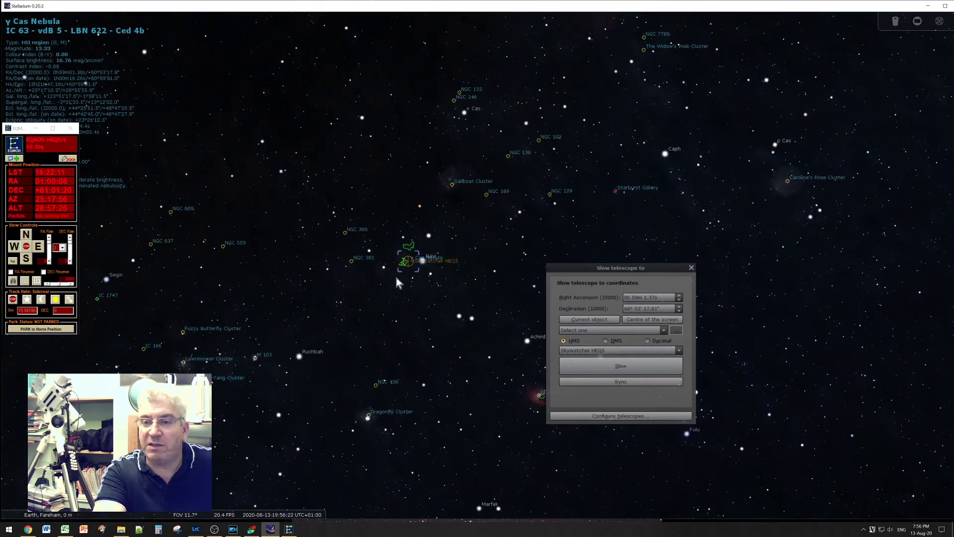
scroll(397, 282, down, 3)
scroll(448, 276, down, 3)
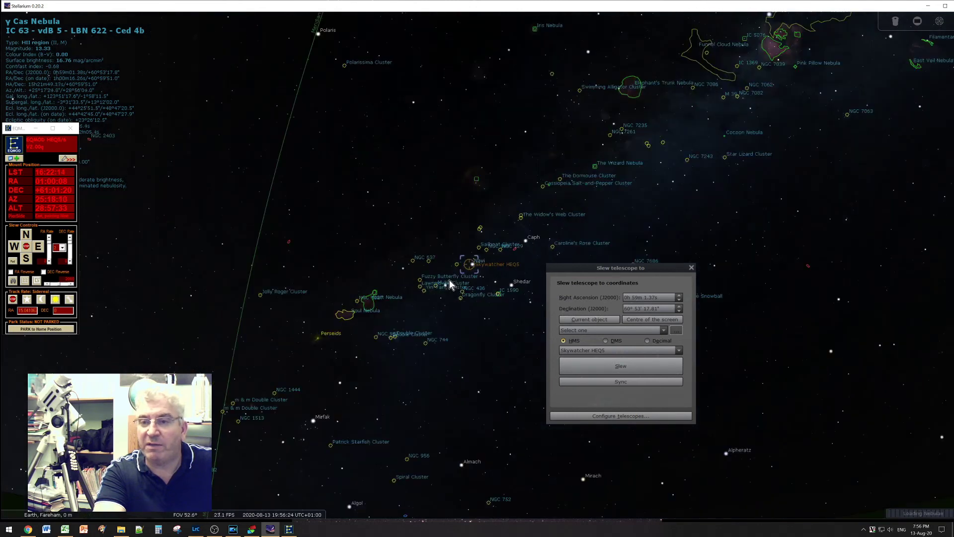
scroll(449, 279, down, 3)
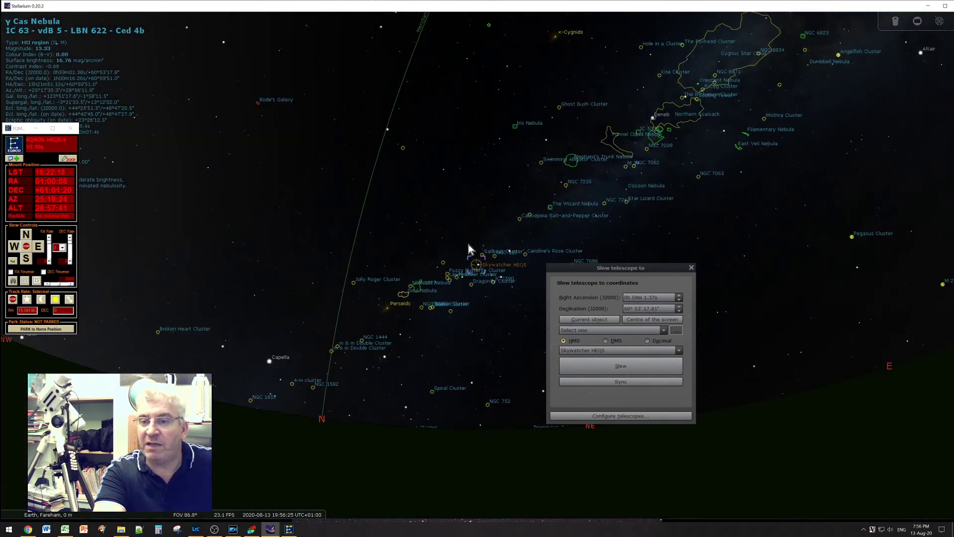
drag(474, 242, 413, 309)
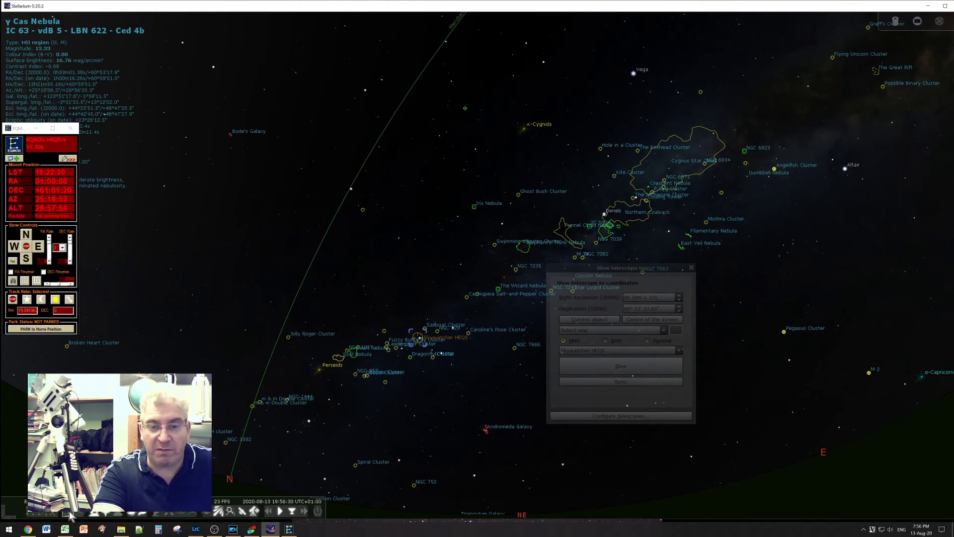
drag(462, 254, 390, 296)
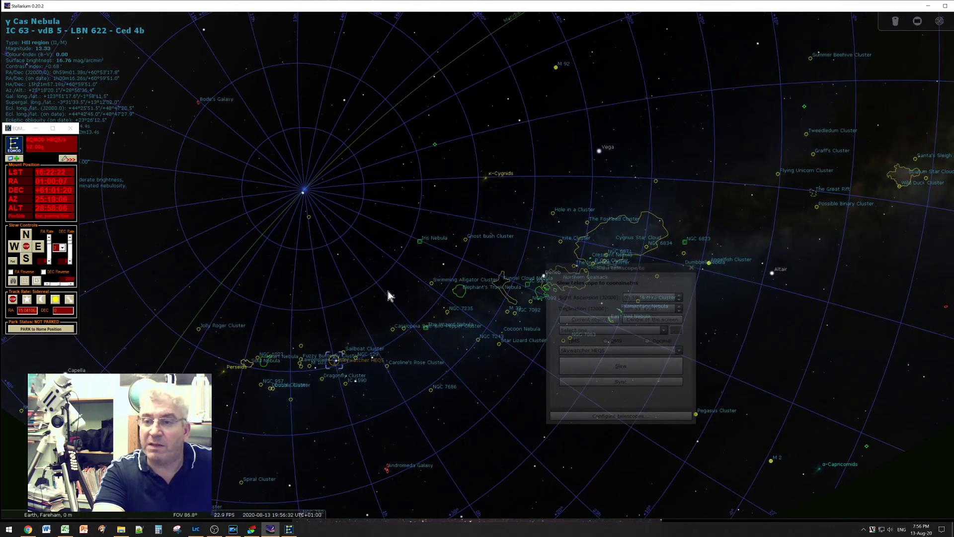
click(600, 149)
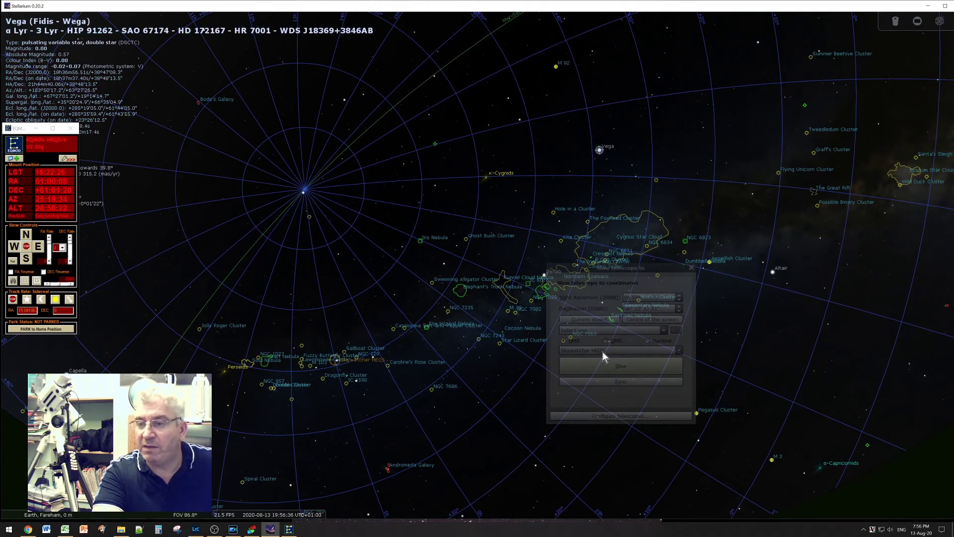
click(598, 320)
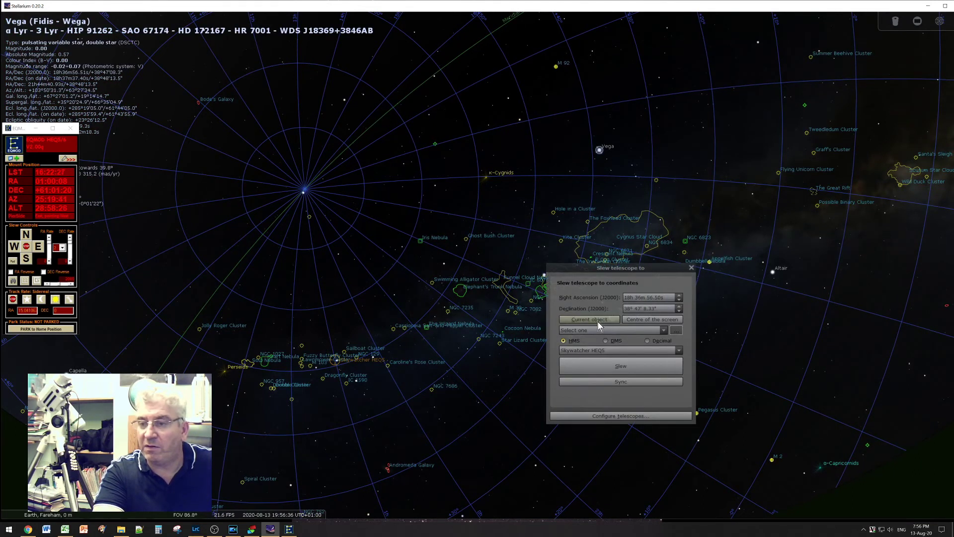
click(607, 365)
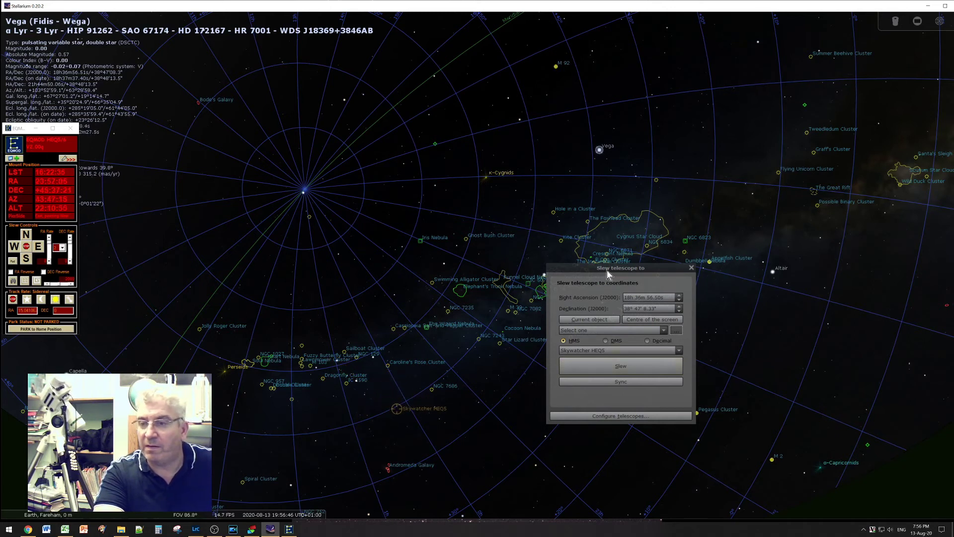
- Centre Vega beside the telescope marker and sync the mount on it at RA 18h 36m 56.50s
drag(607, 270, 709, 271)
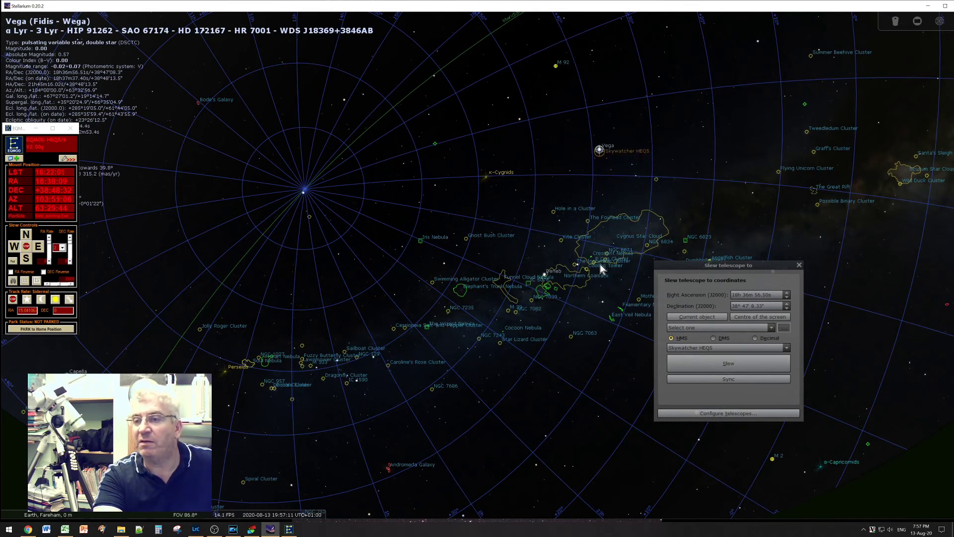
drag(571, 211, 433, 304)
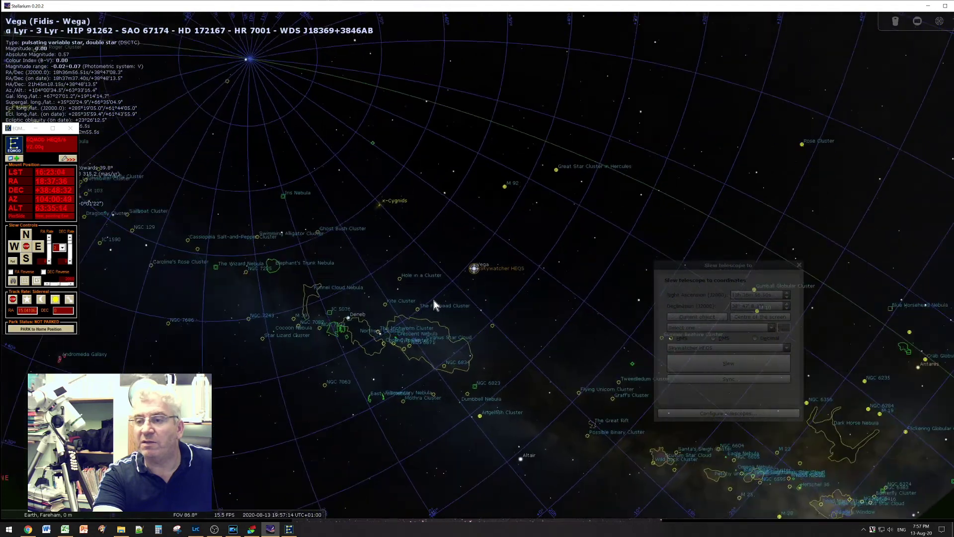
scroll(484, 297, up, 5)
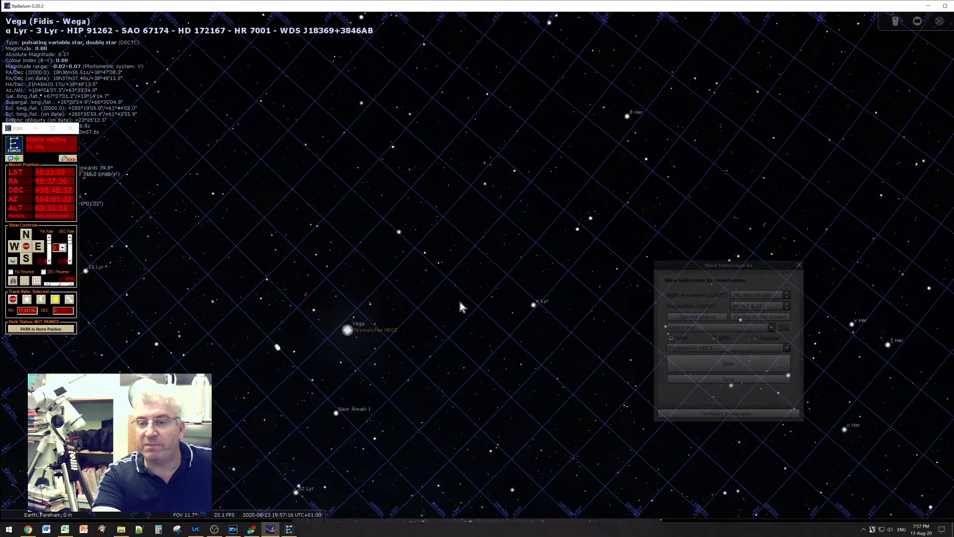
scroll(460, 293, up, 3)
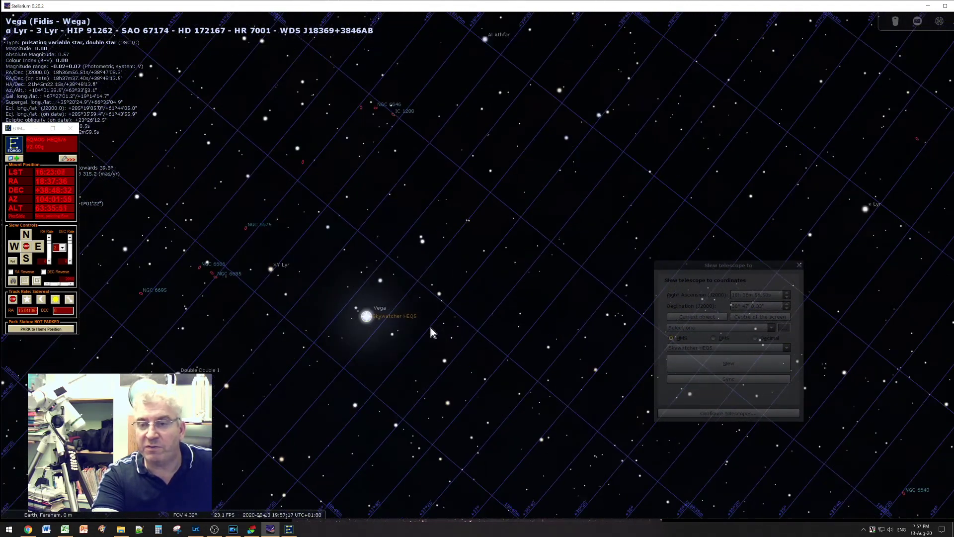
click(26, 259)
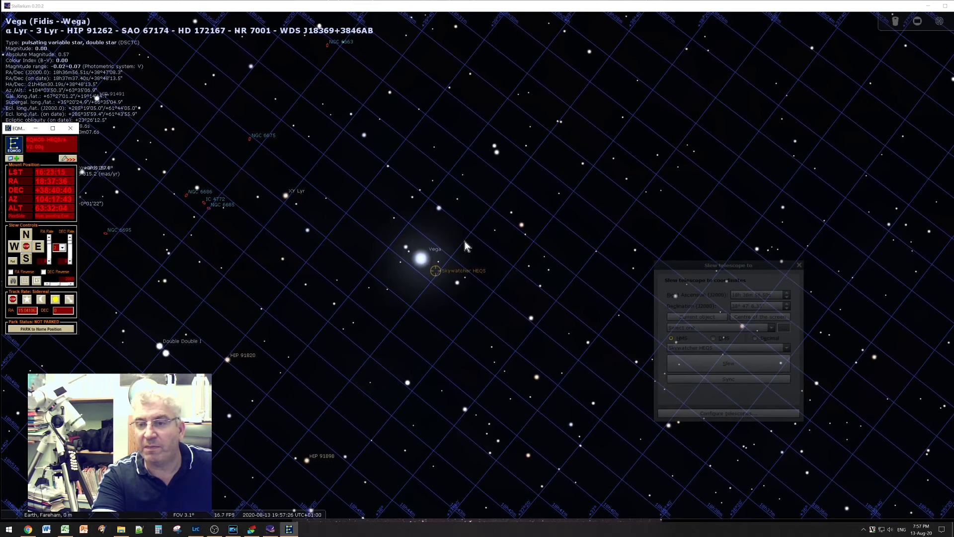
click(721, 267)
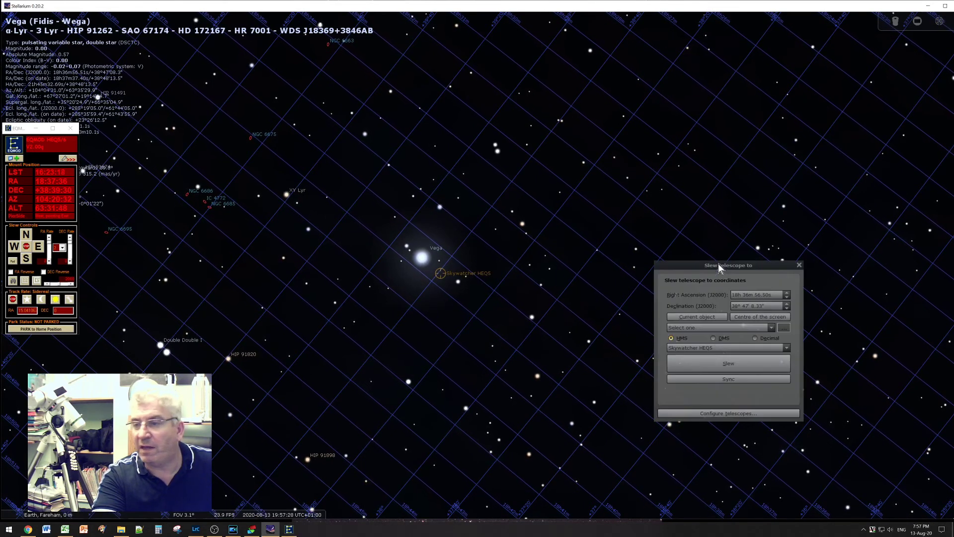
click(736, 380)
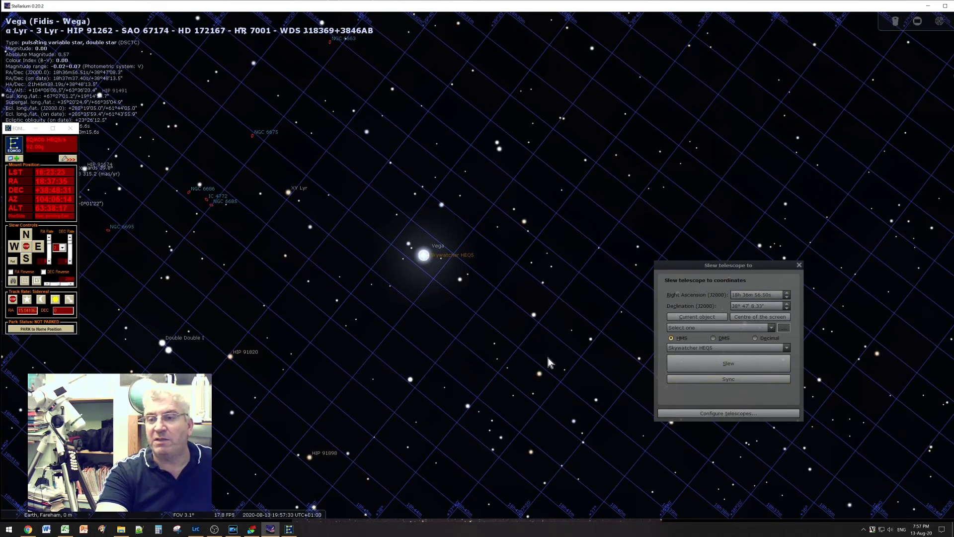
scroll(515, 341, down, 4)
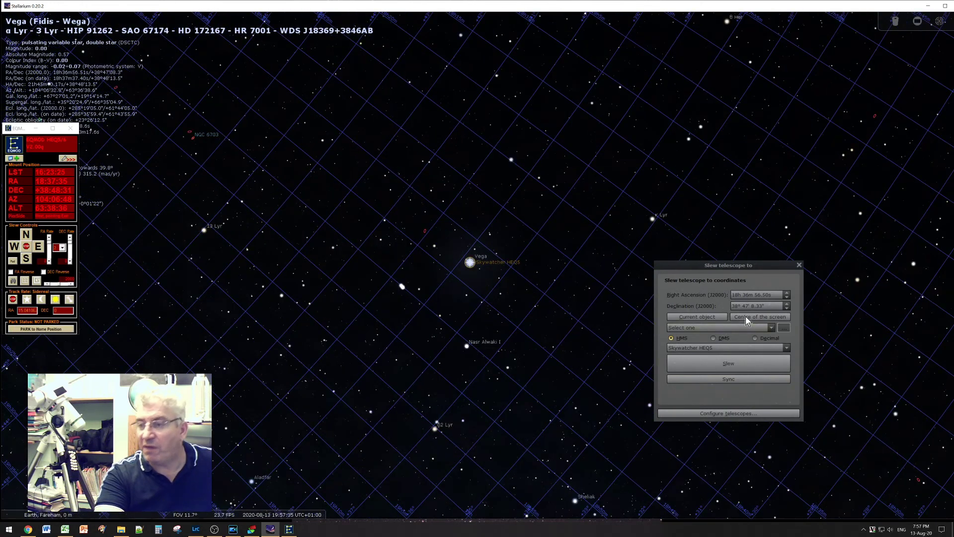
- Open the Points list of 32 saved targets, make it taller and move it up-left
click(783, 329)
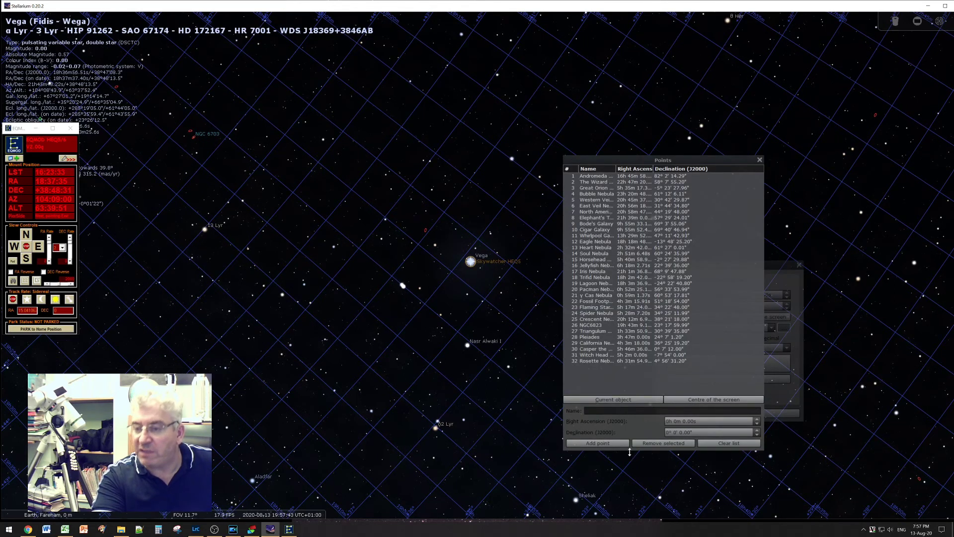
mouse_move(630, 452)
mouse_down()
mouse_move(619, 514)
mouse_move(614, 455)
mouse_up()
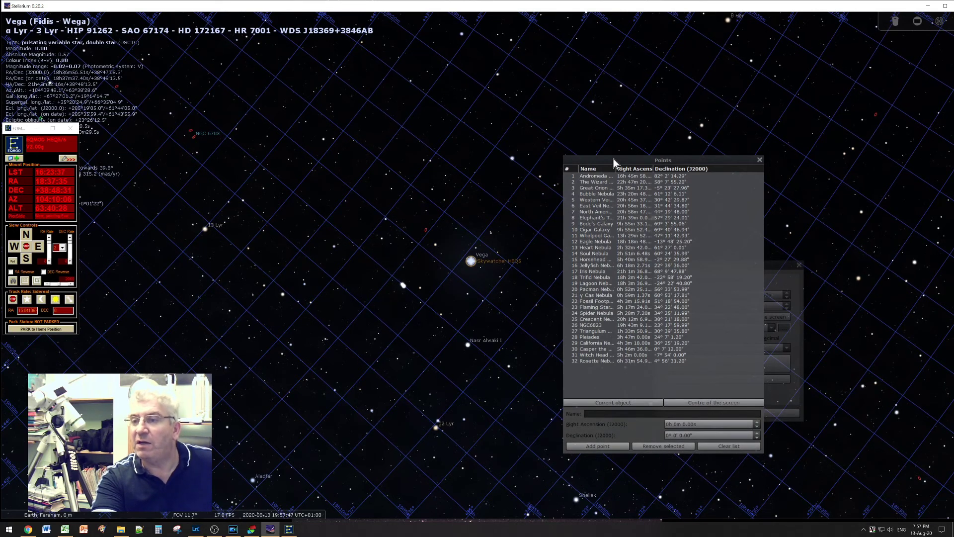
drag(616, 162, 559, 102)
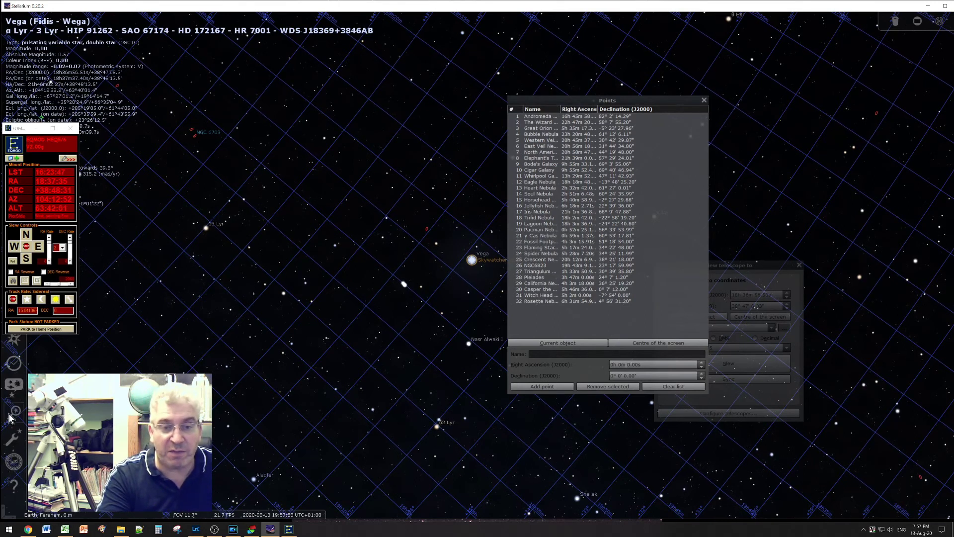
- Find M10 by search and load its position, 16h 57m 9.05s, -4° 6' 1.12", into the Points fields
click(14, 412)
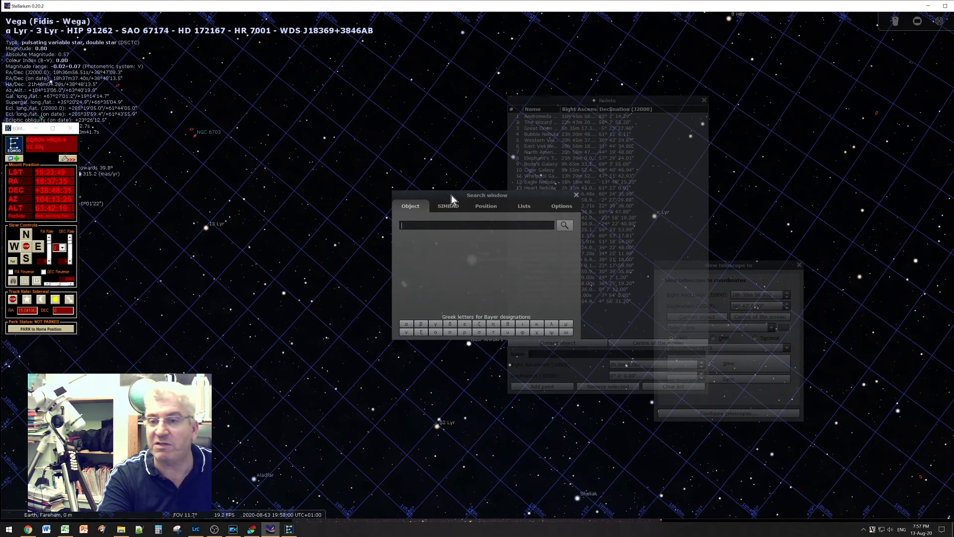
drag(451, 196, 355, 196)
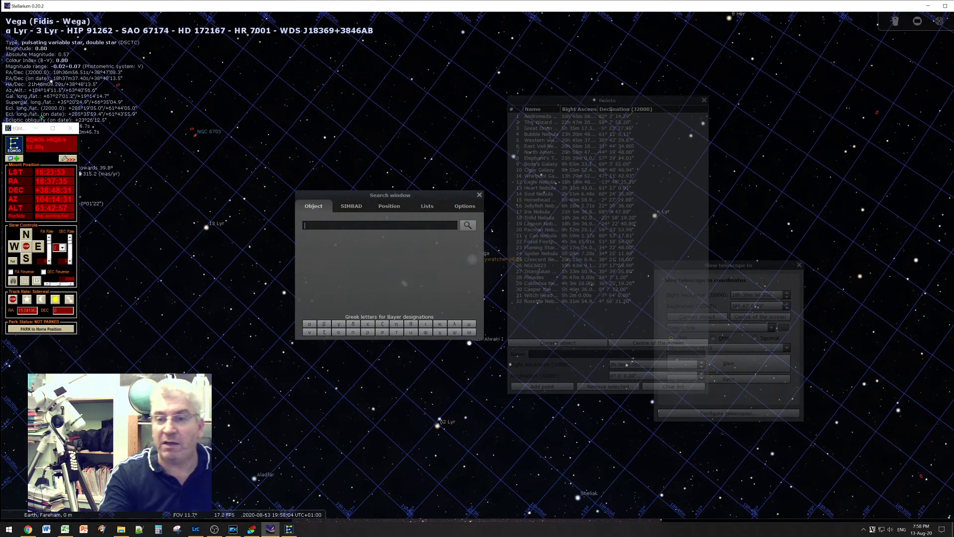
text(M10)
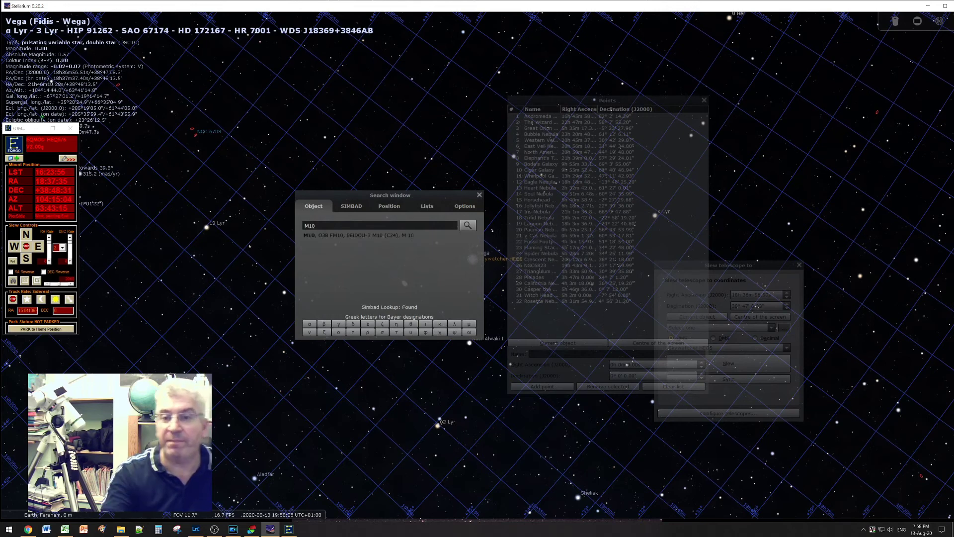
key(Return)
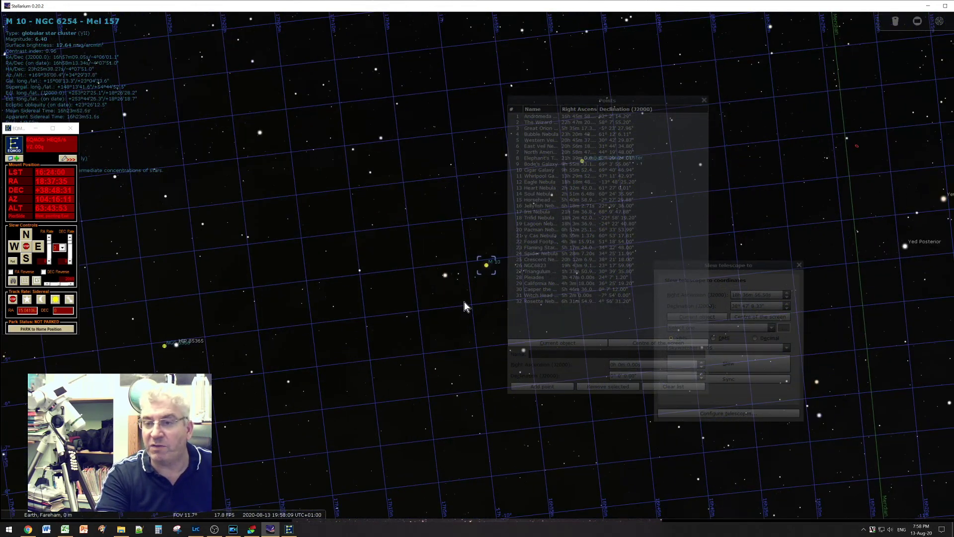
drag(464, 305, 332, 275)
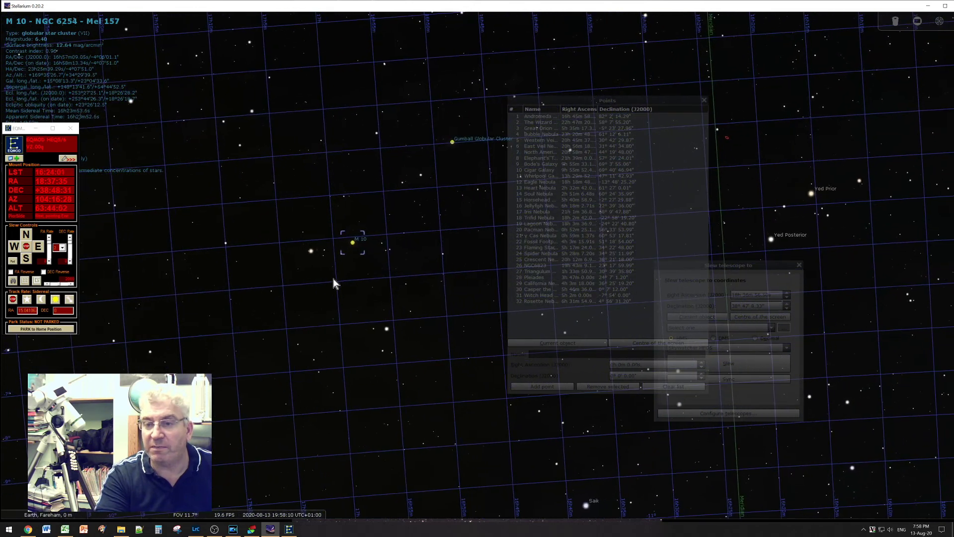
click(544, 343)
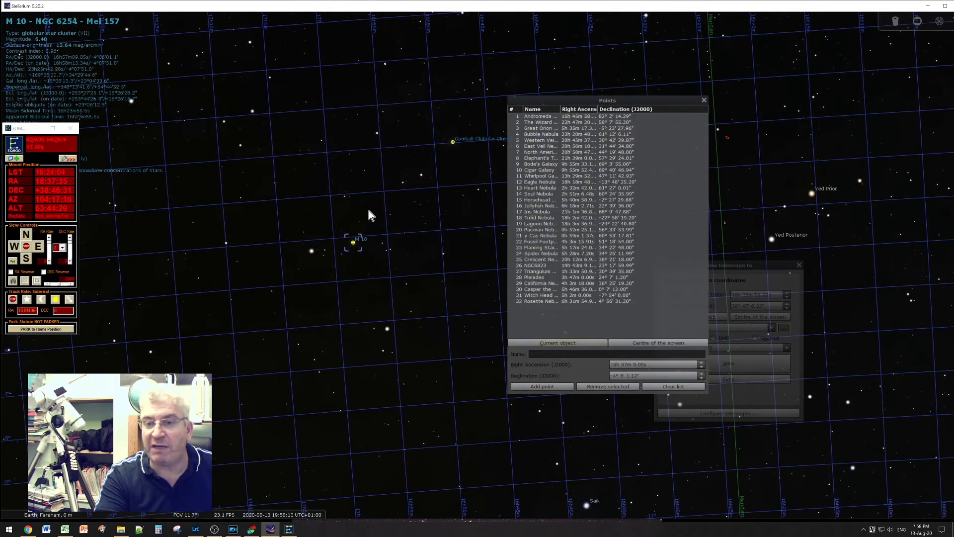
drag(430, 232, 352, 277)
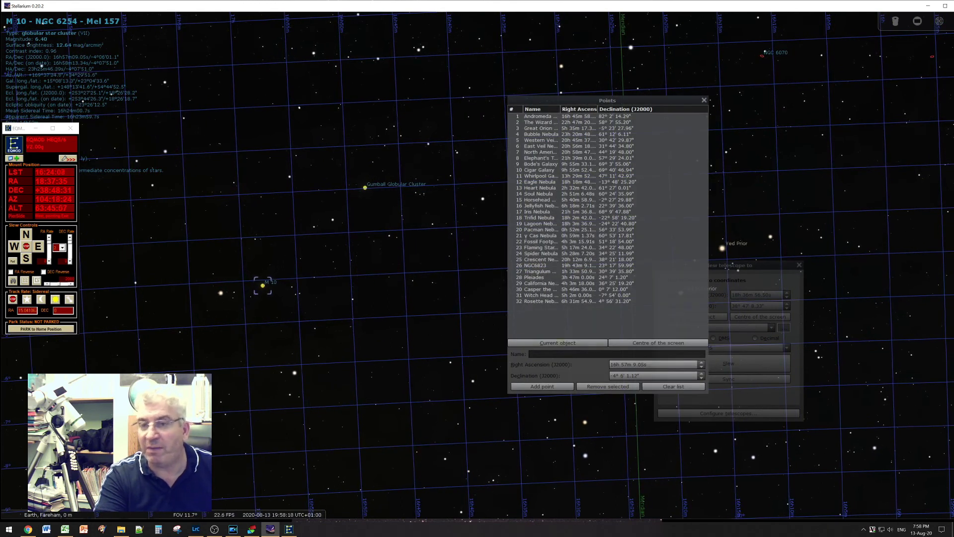
- Select the Gumball Globular Cluster and add it to the target list as a new point
click(366, 189)
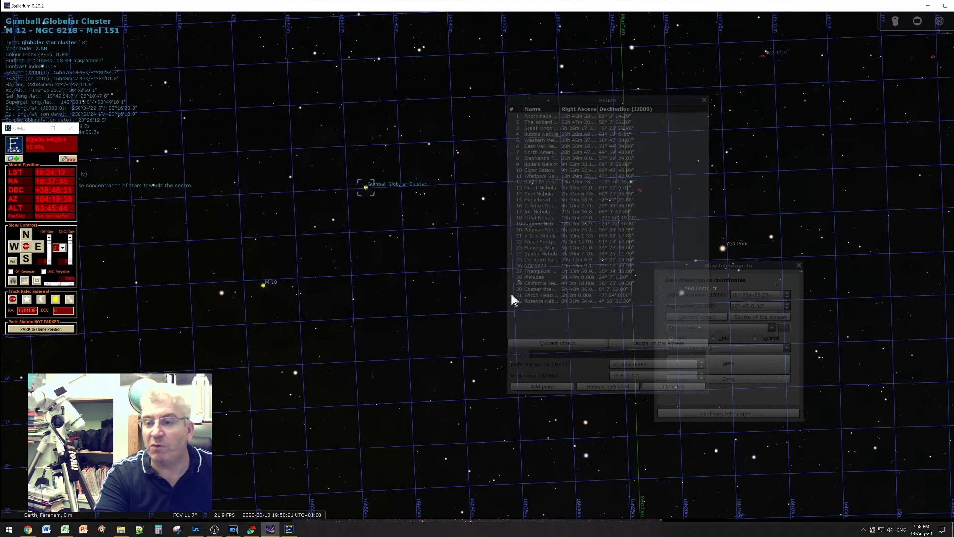
click(530, 313)
click(544, 342)
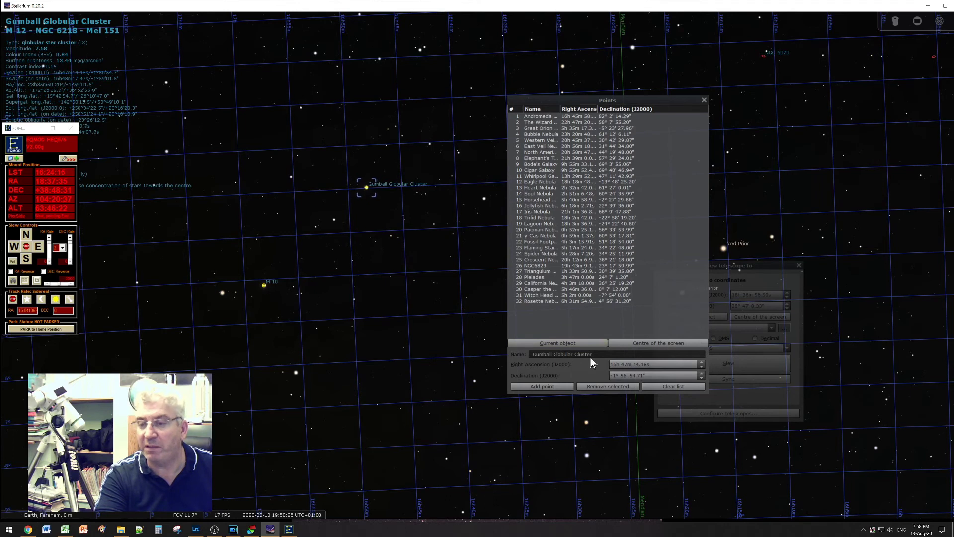
click(550, 388)
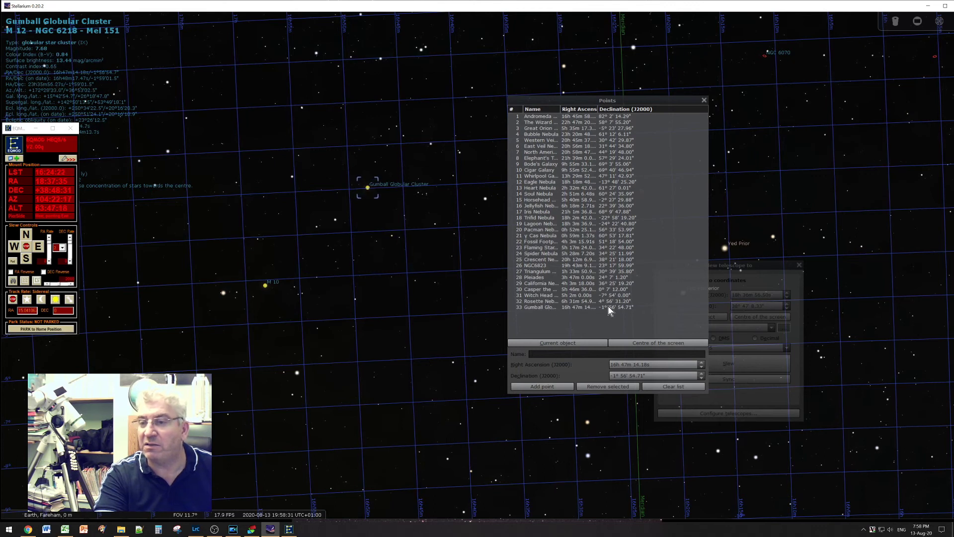
- Remove the Gumball entry again and close the Points list
click(543, 307)
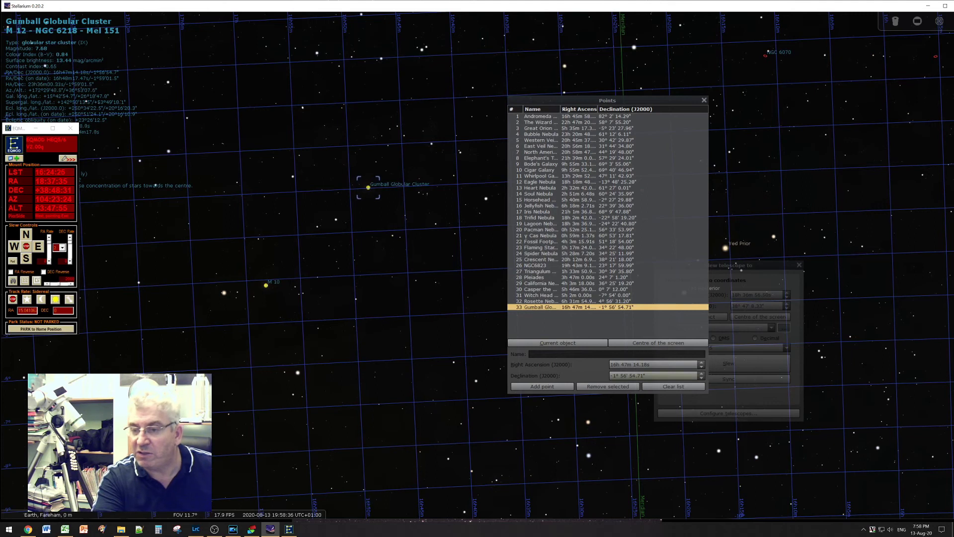
click(616, 387)
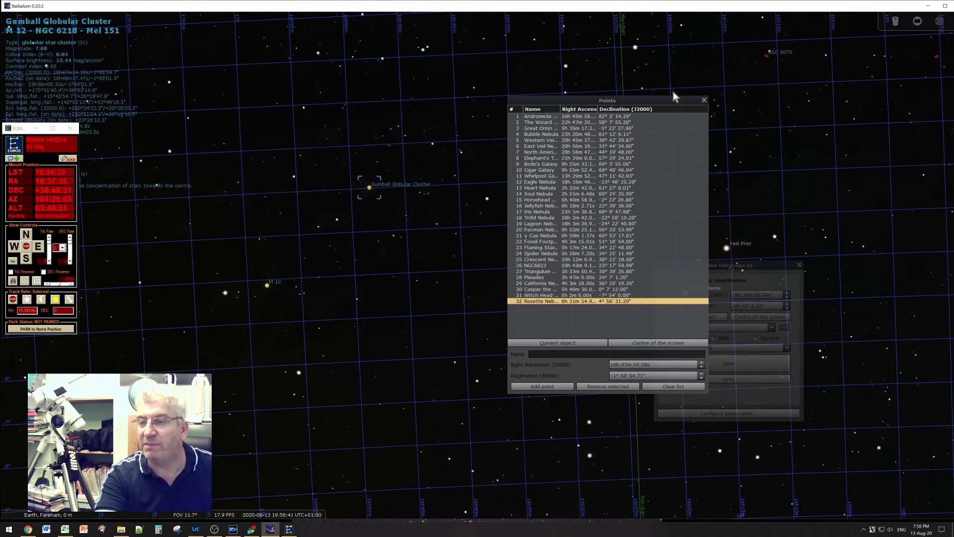
click(704, 101)
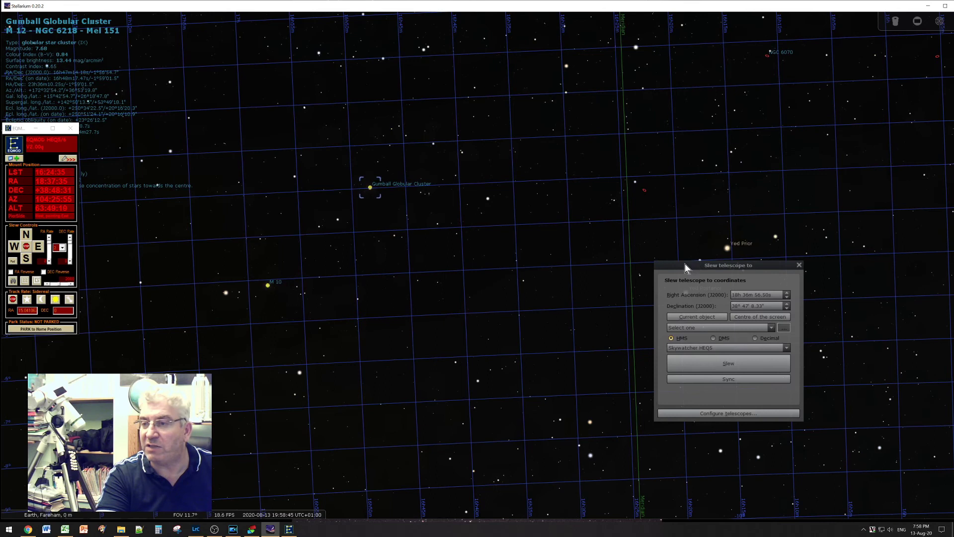
- Choose The Wizard Nebula from the saved targets and slew the HEQ5 to it
drag(684, 267, 466, 239)
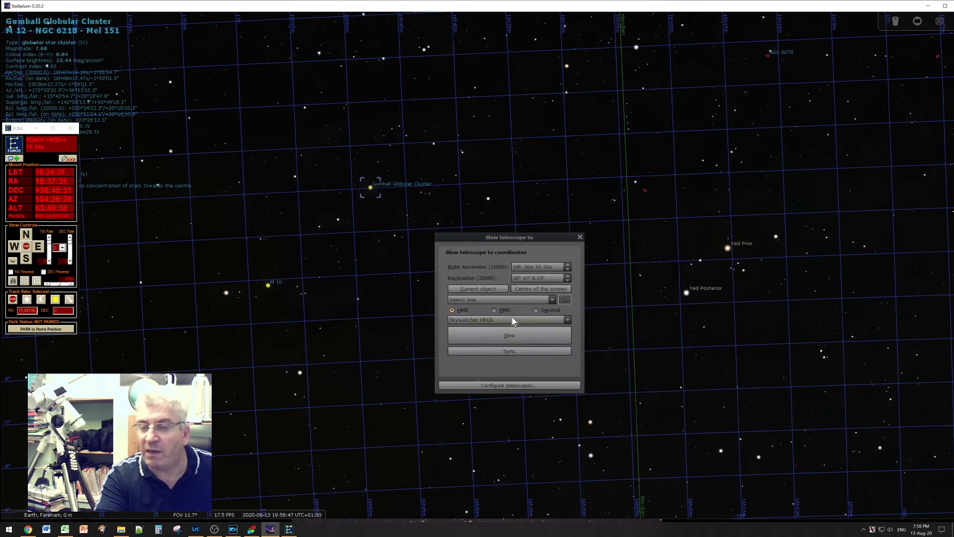
click(553, 304)
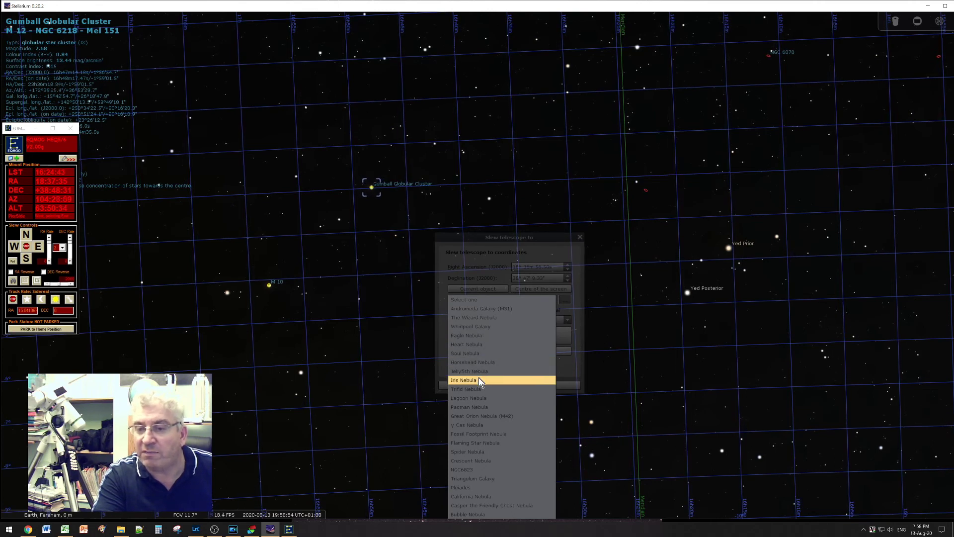
click(480, 318)
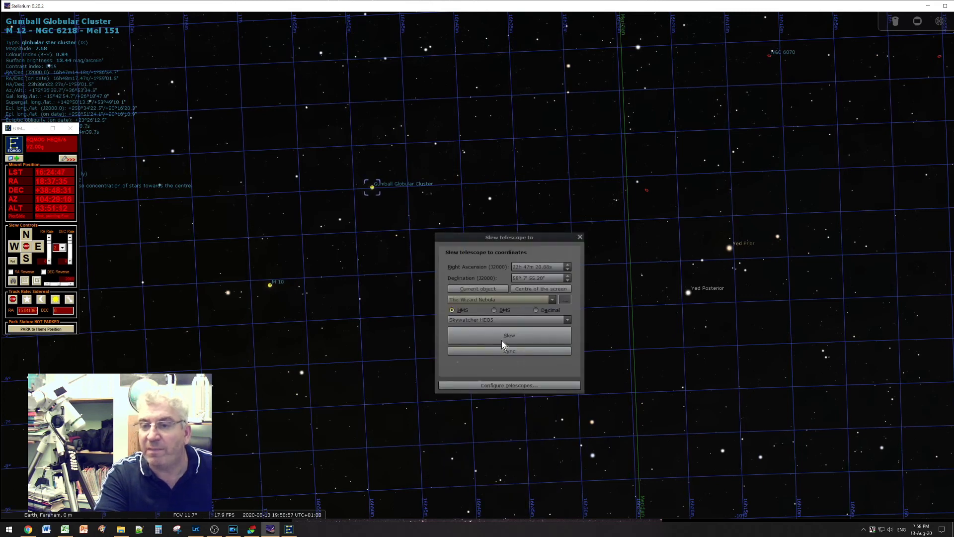
click(501, 337)
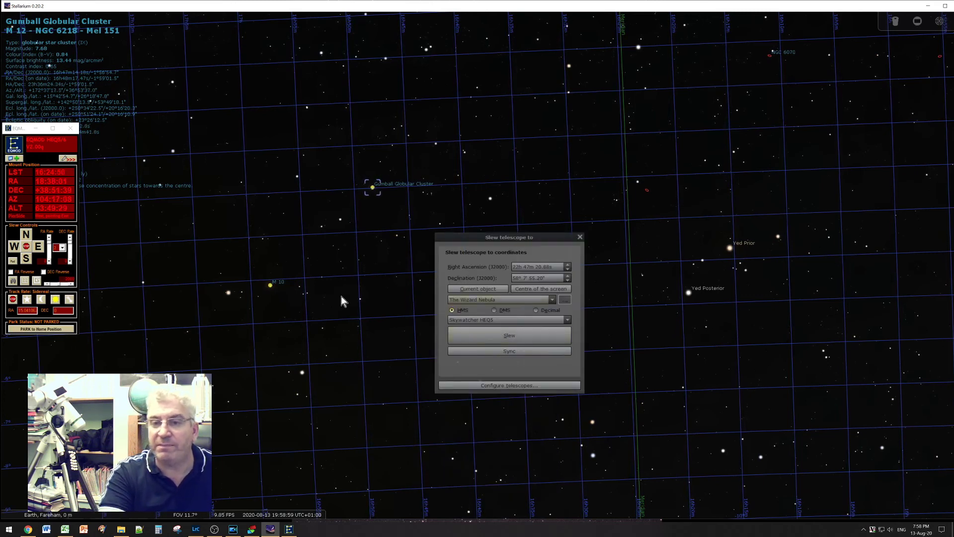
- Zoom out and back in to follow the HEQ5 marker through Cepheus to the Wizard Nebula
scroll(341, 298, down, 3)
scroll(341, 297, down, 5)
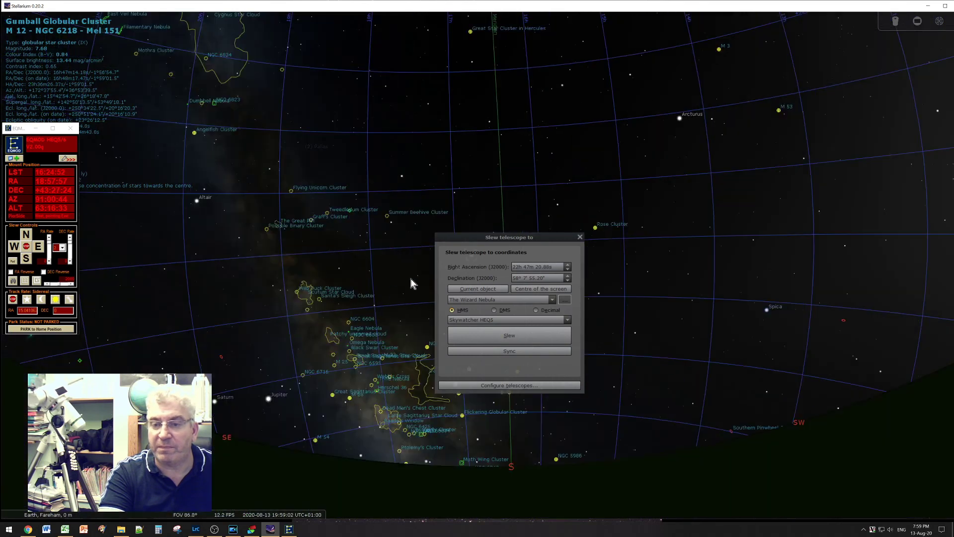
drag(481, 239, 724, 270)
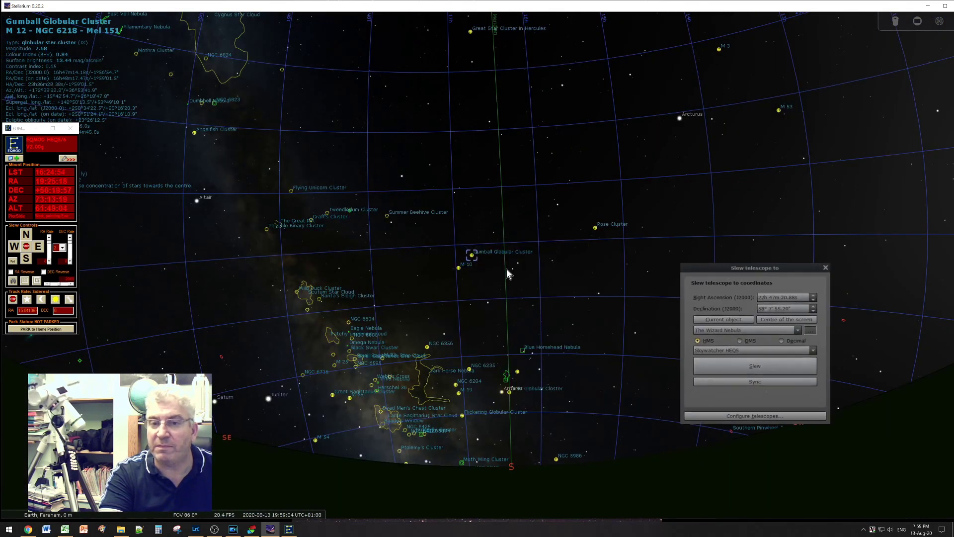
scroll(506, 269, down, 5)
scroll(498, 259, down, 3)
drag(422, 168, 466, 228)
scroll(437, 206, up, 5)
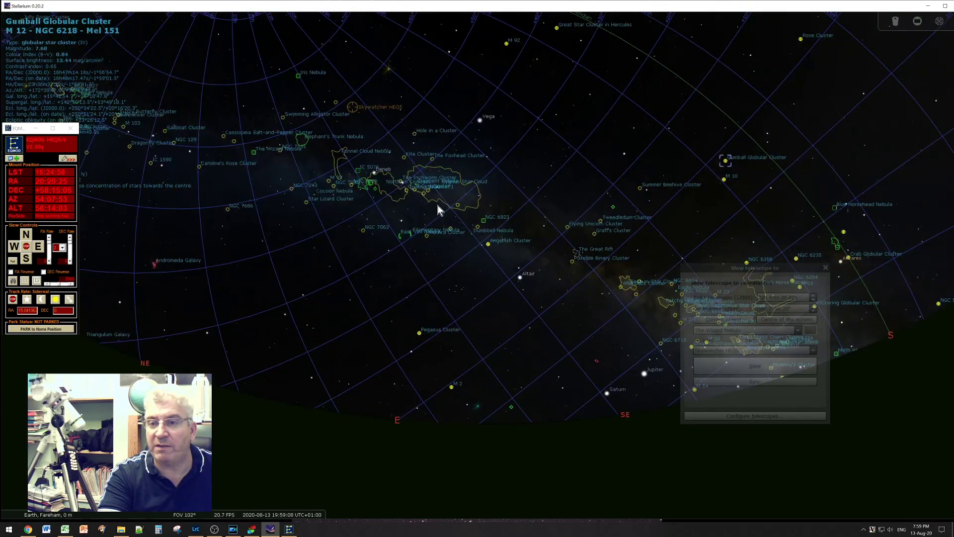
scroll(430, 326, up, 3)
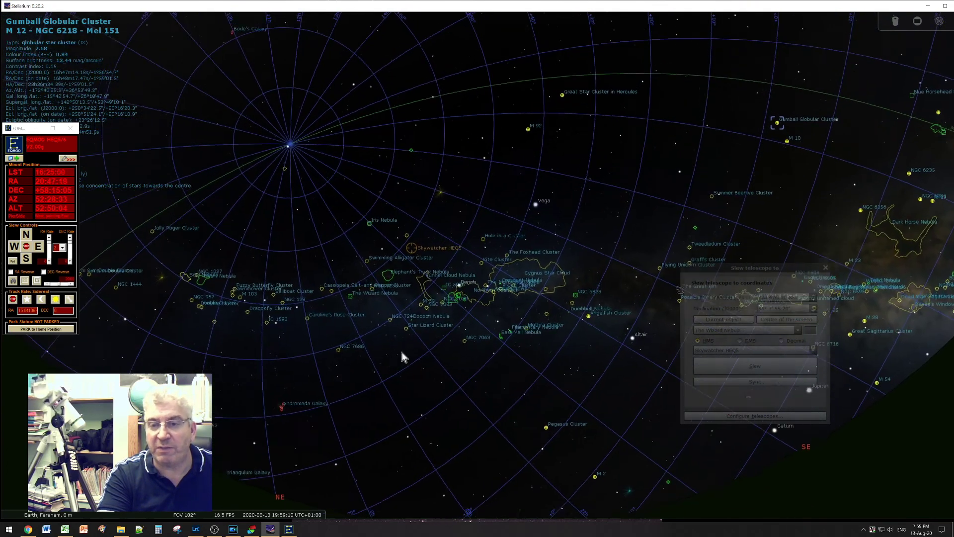
scroll(396, 272, up, 3)
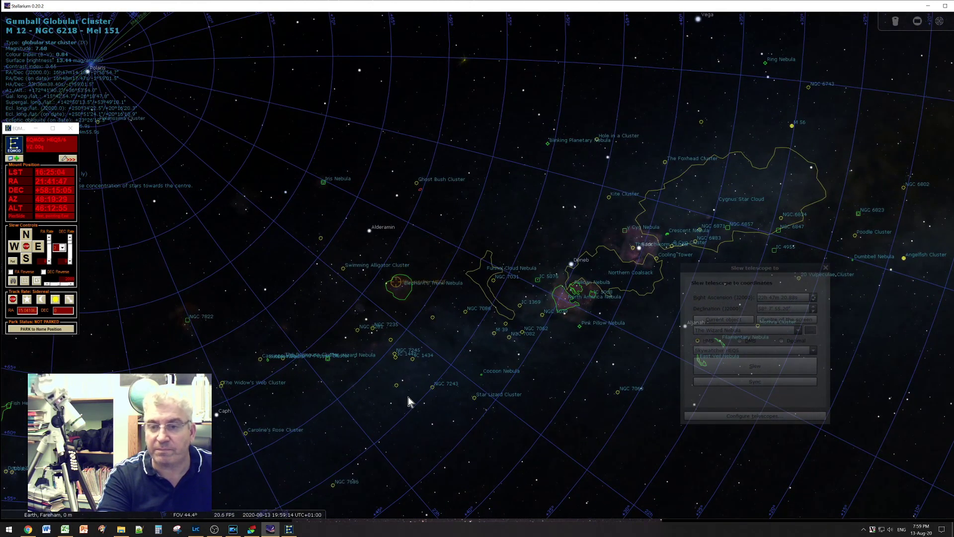
scroll(347, 373, up, 1)
scroll(338, 376, up, 2)
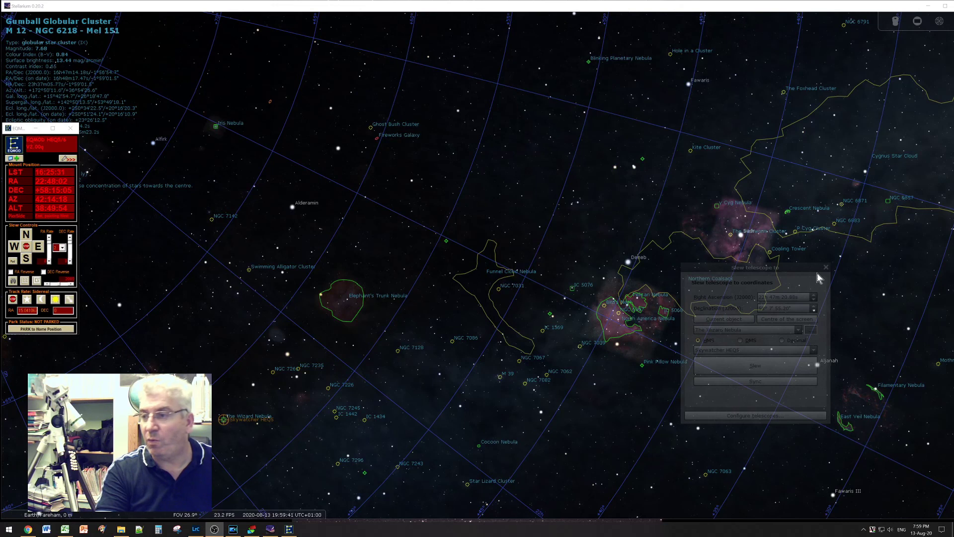
- Disconnect the Skywatcher HEQ5 in Configure telescopes and close the Telescopes window
drag(753, 263, 513, 230)
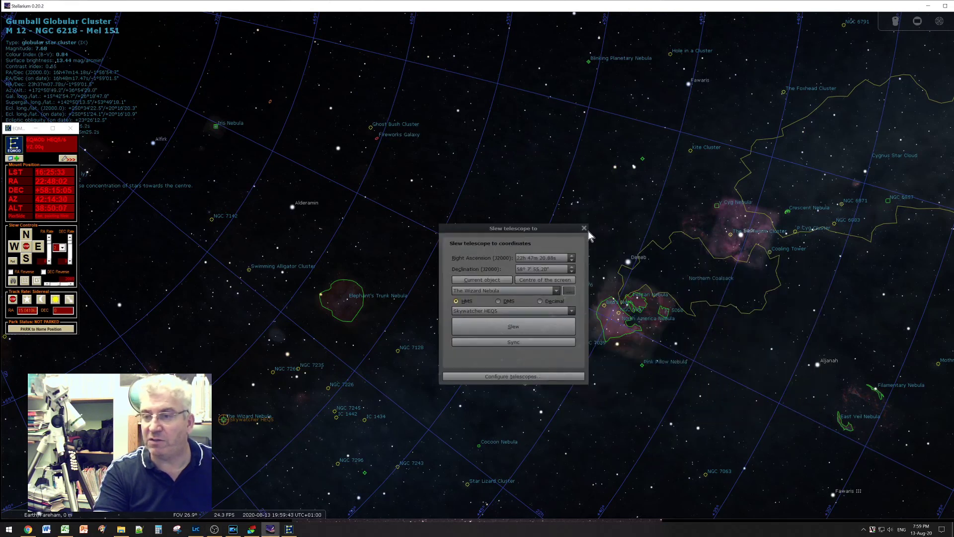
click(584, 231)
mouse_move(228, 510)
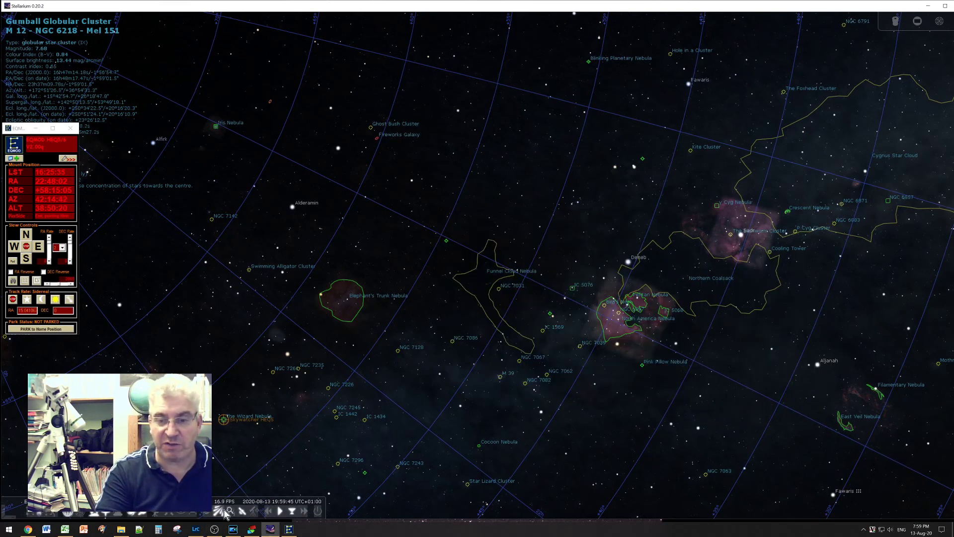
click(254, 512)
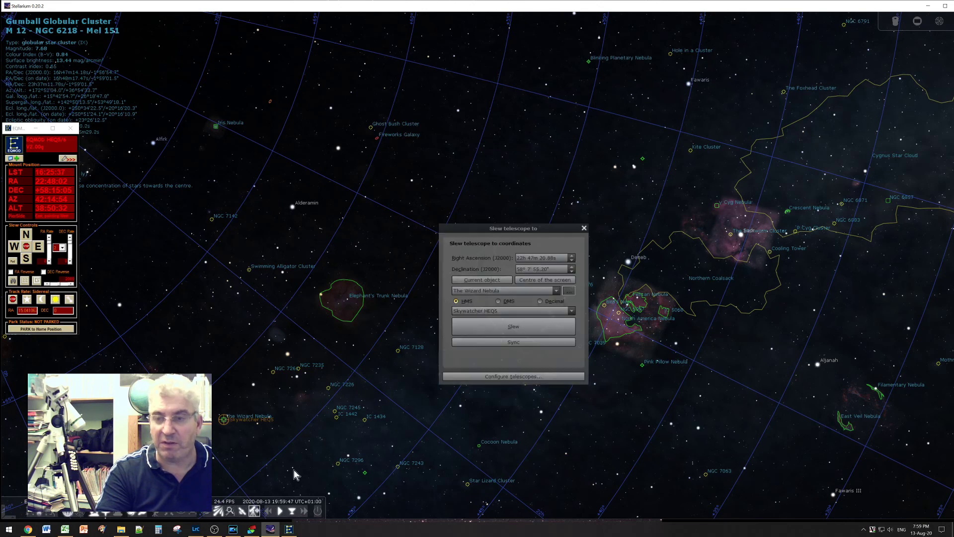
click(514, 377)
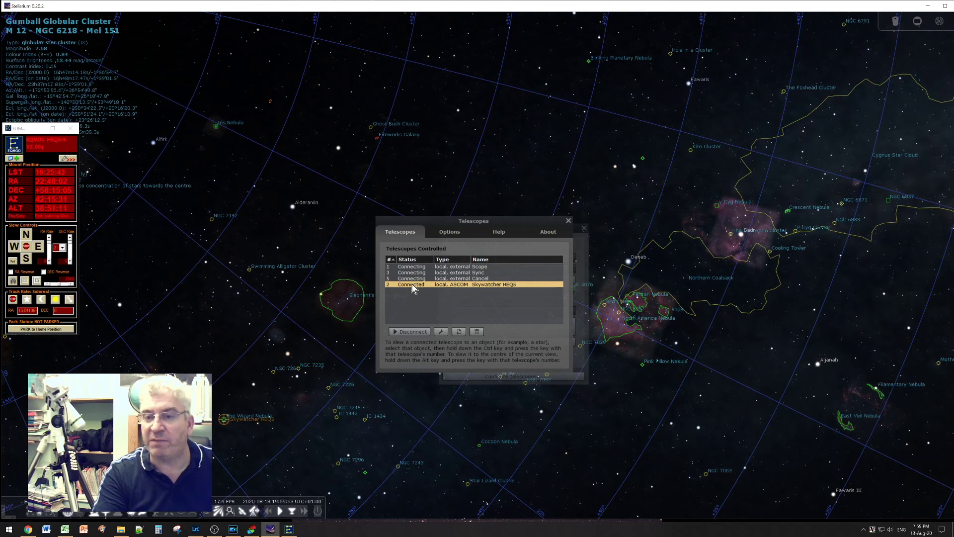
click(412, 332)
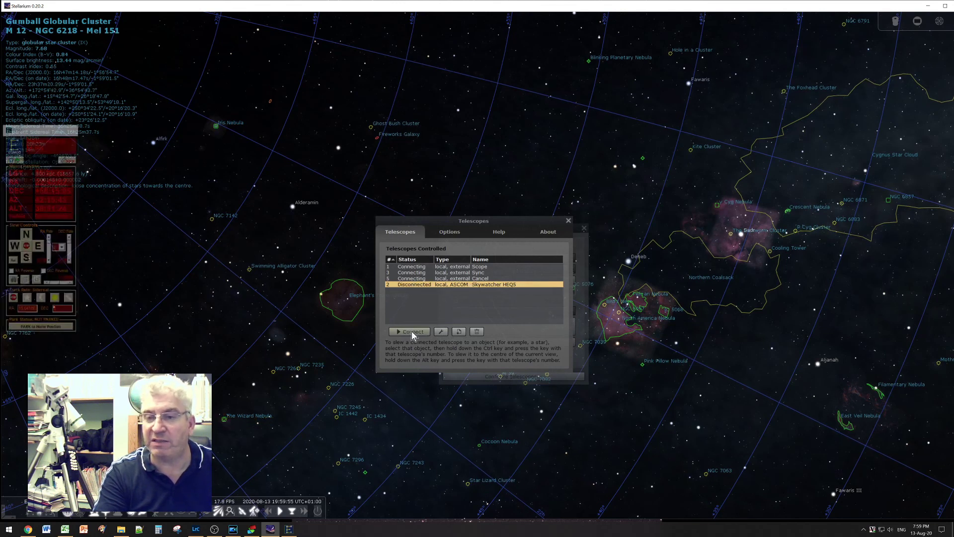
click(569, 222)
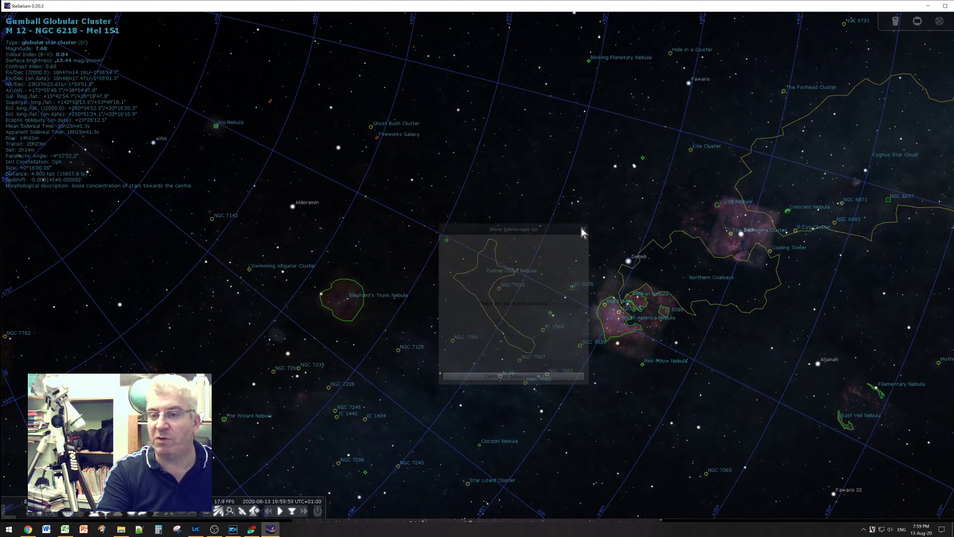